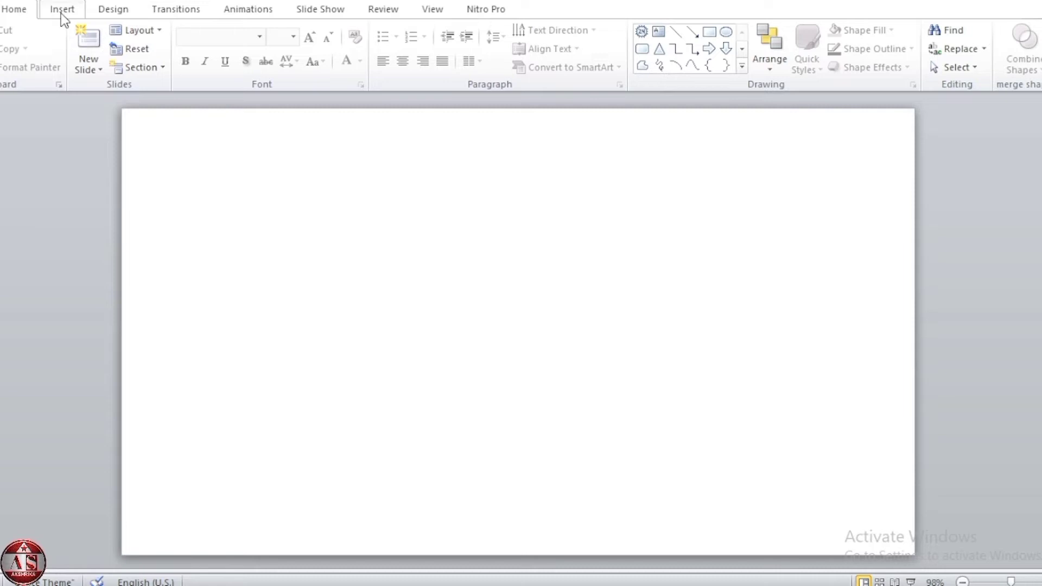
# Fill the slide background with a 90° linear gradient from orange-red through white to green
pyautogui.rightClick(337, 215)
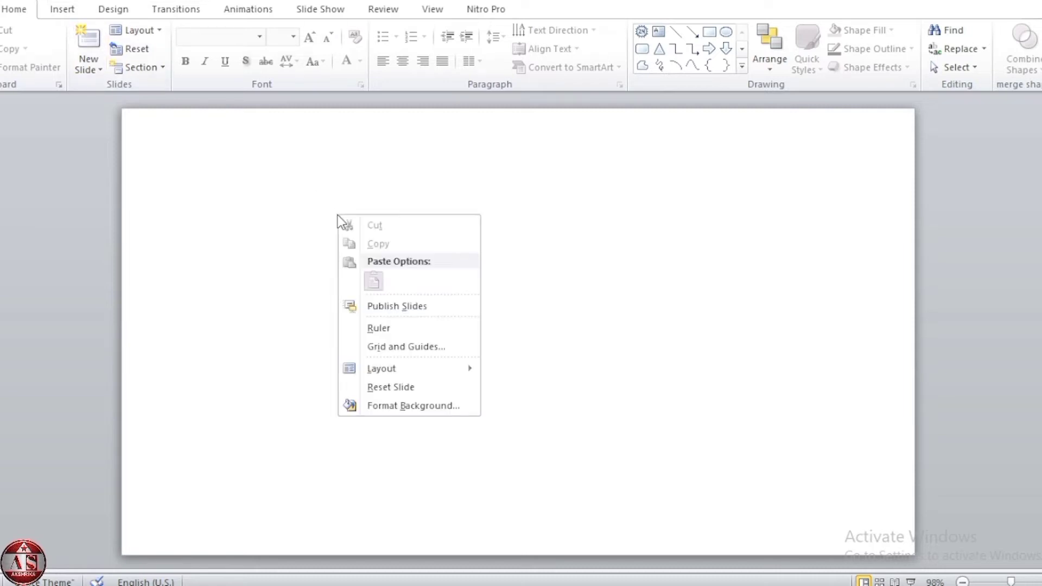
pyautogui.click(400, 406)
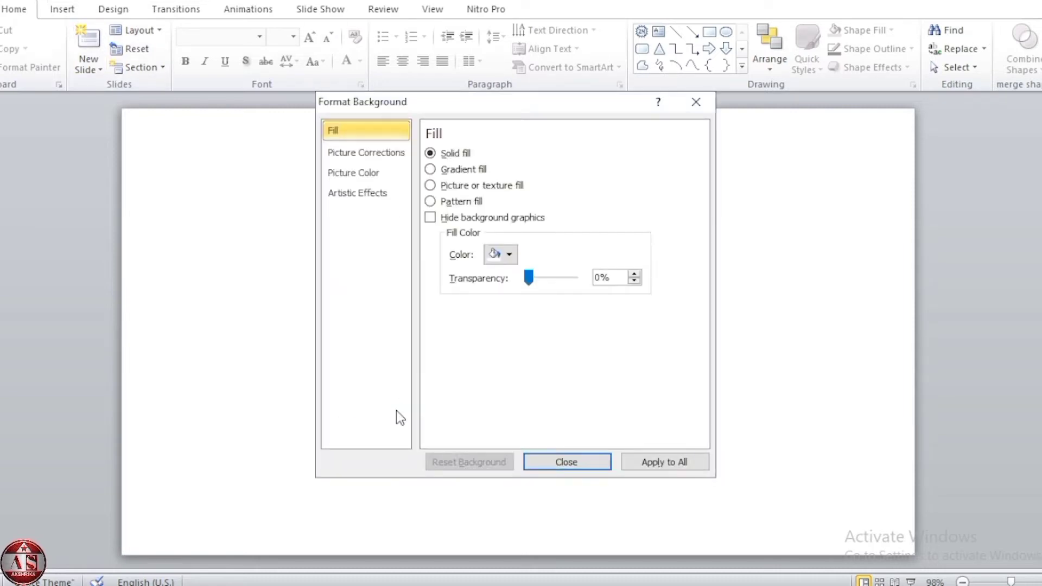
pyautogui.click(431, 170)
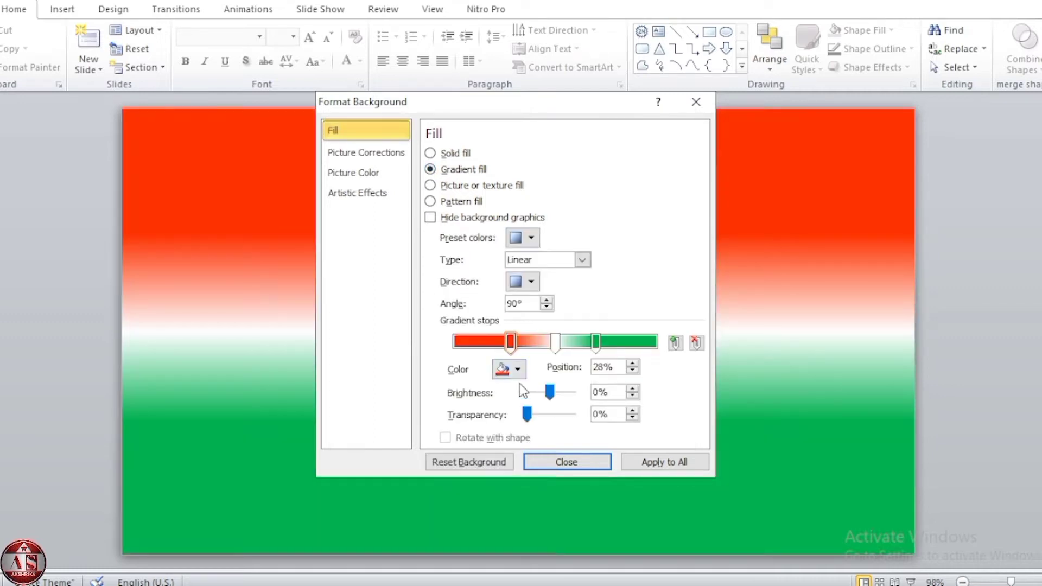
pyautogui.click(514, 370)
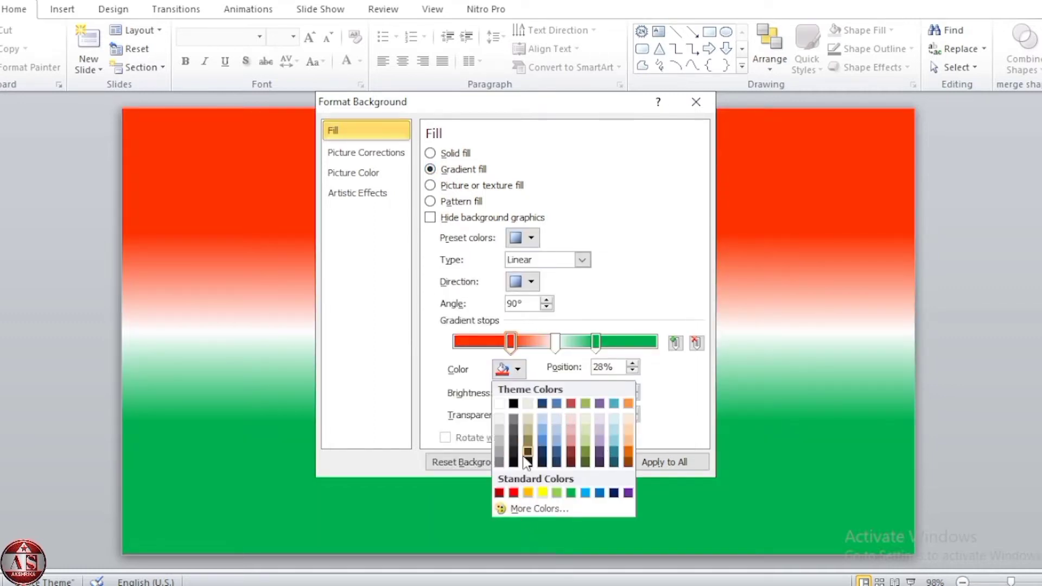
pyautogui.click(556, 343)
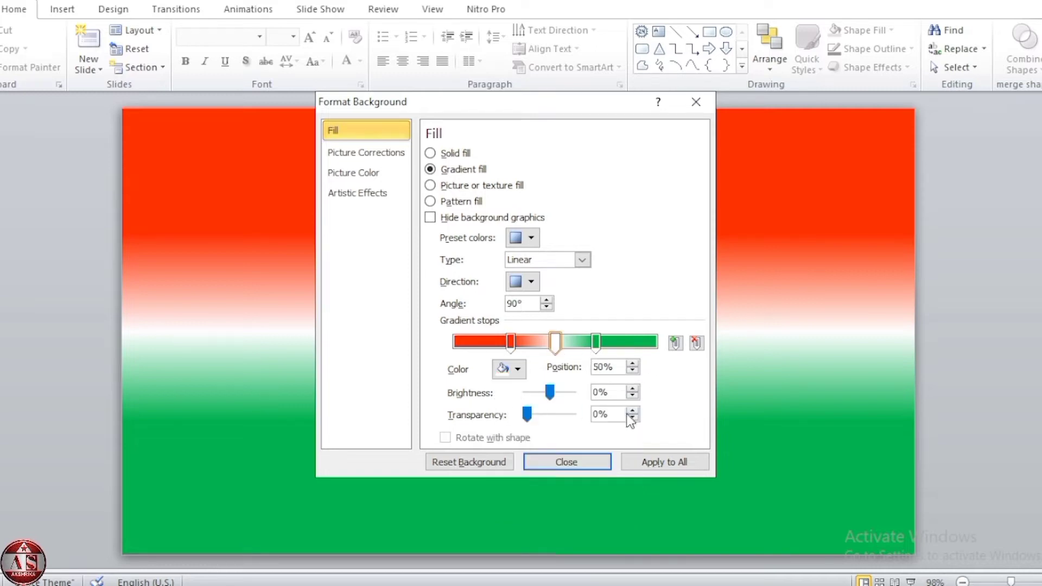
pyautogui.click(569, 464)
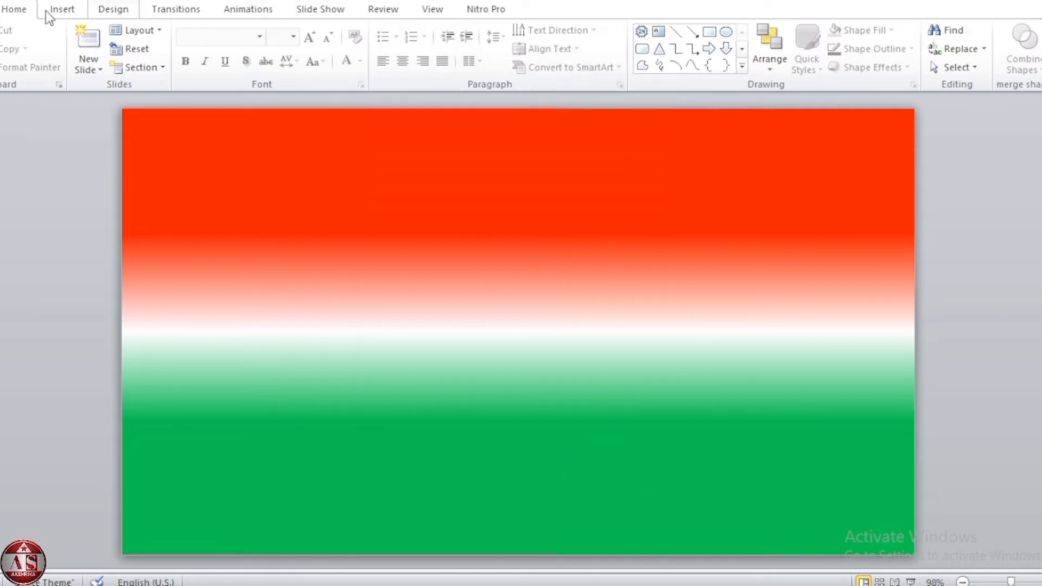
# Draw a large blue 24-point star near the middle of the slide
pyautogui.click(63, 10)
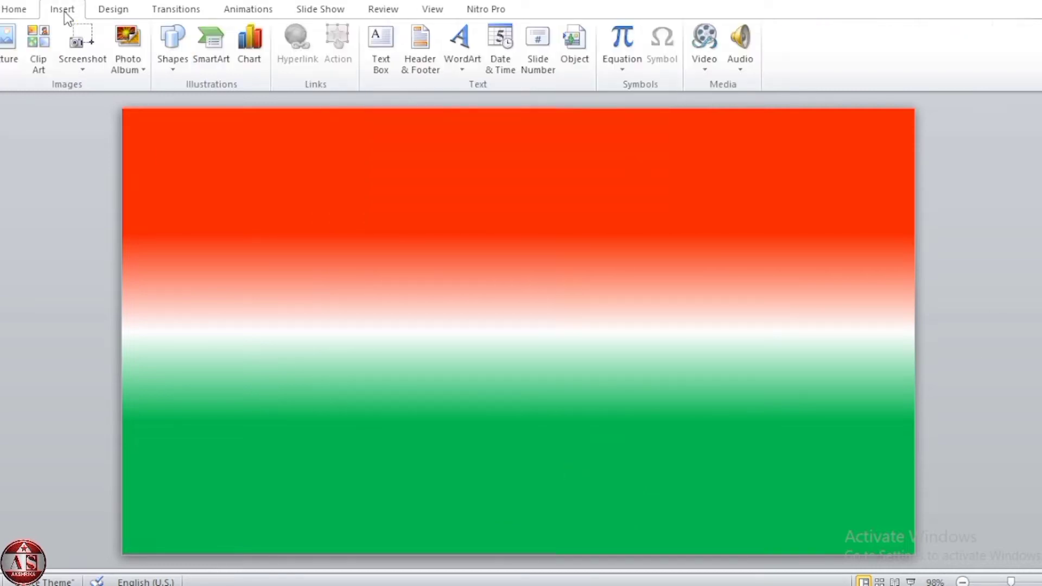
pyautogui.click(167, 59)
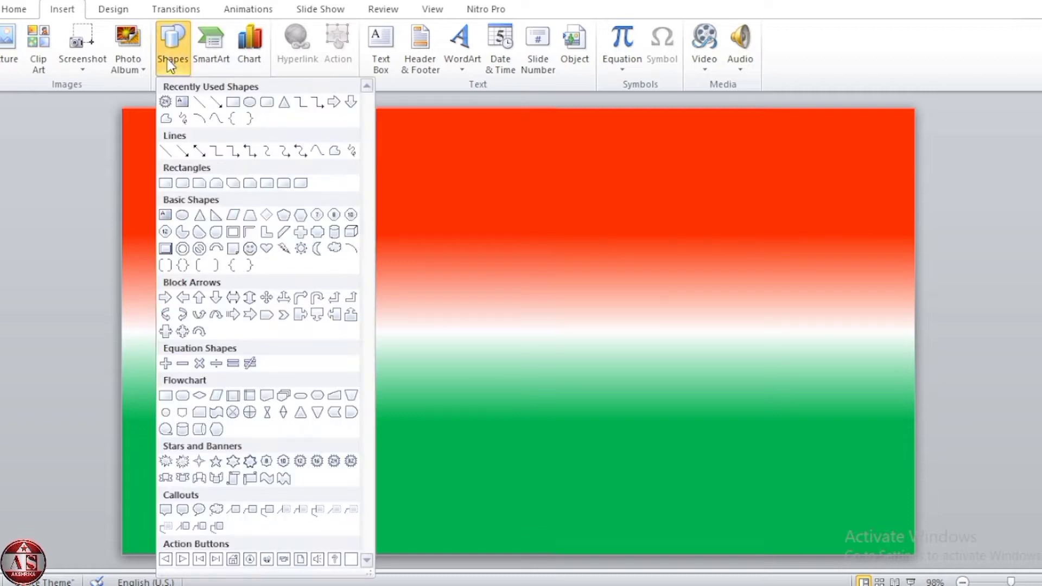
pyautogui.click(334, 461)
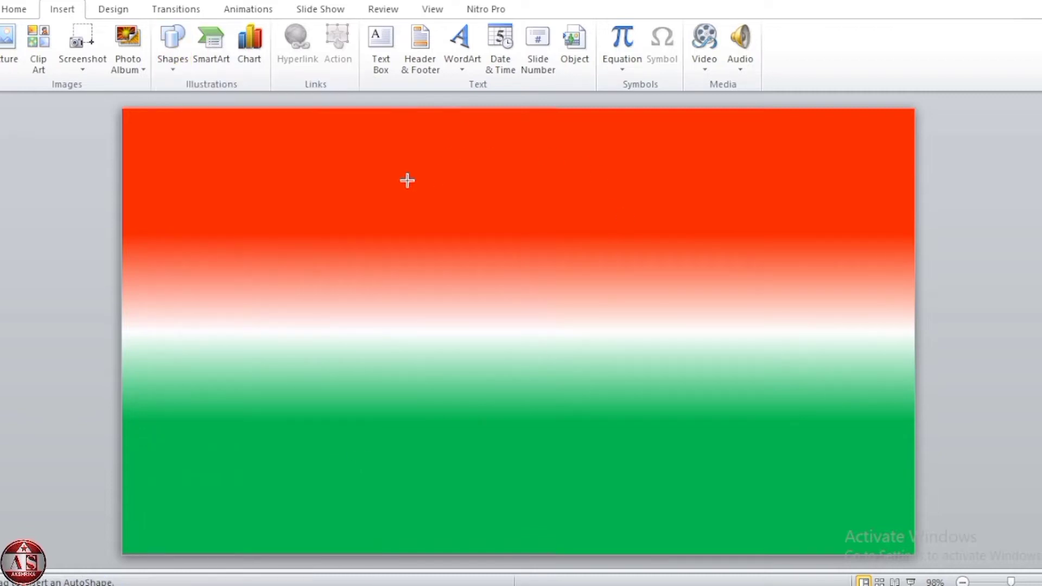
pyautogui.moveTo(399, 168); pyautogui.dragTo(814, 550)
pyautogui.moveTo(633, 442); pyautogui.dragTo(531, 390)
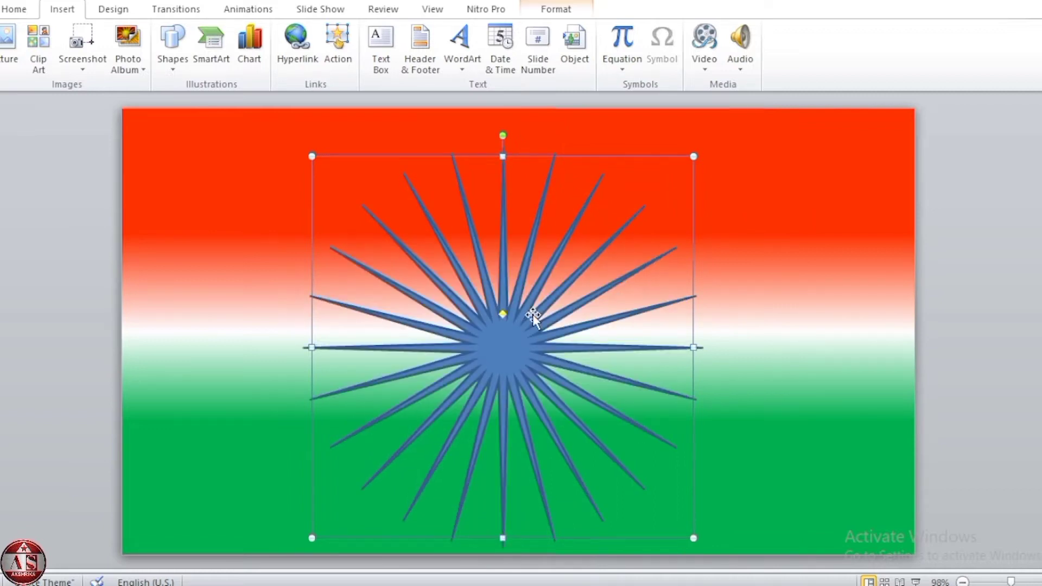
pyautogui.moveTo(533, 318); pyautogui.dragTo(461, 314)
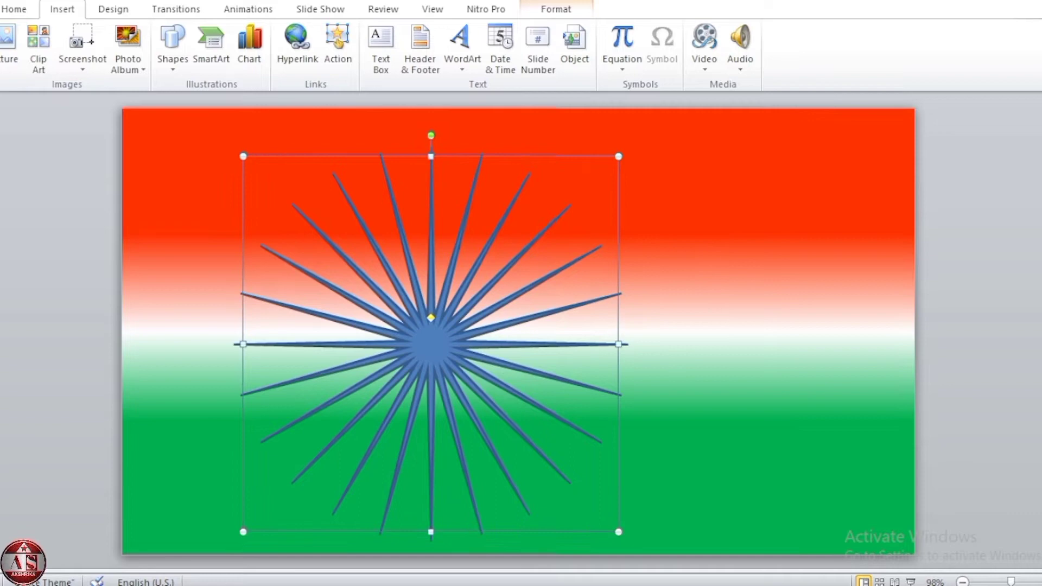
# Centre the star both horizontally and vertically on the slide
pyautogui.click(556, 9)
pyautogui.click(969, 30)
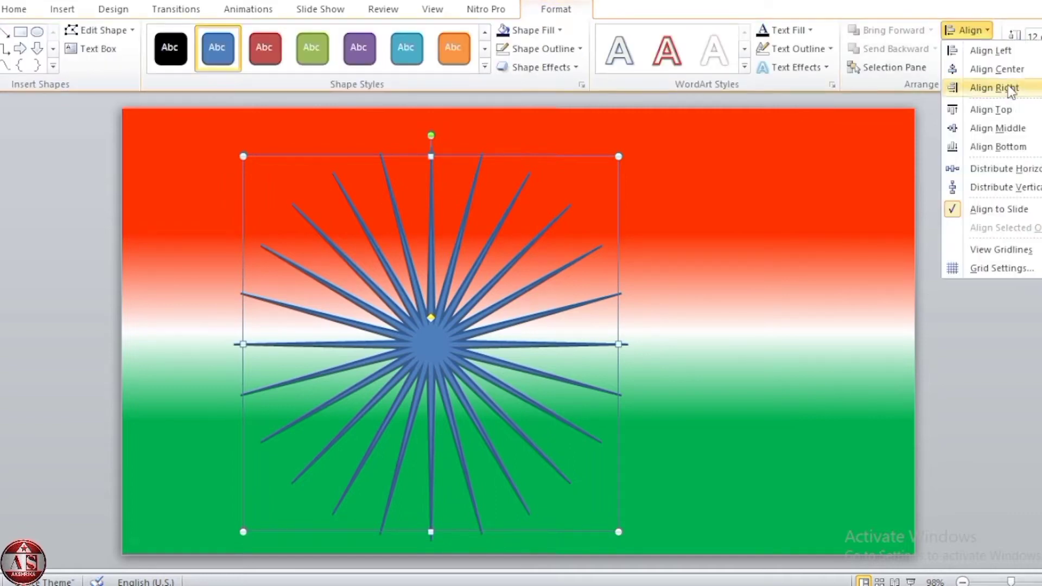
pyautogui.click(997, 69)
pyautogui.click(967, 30)
pyautogui.click(998, 128)
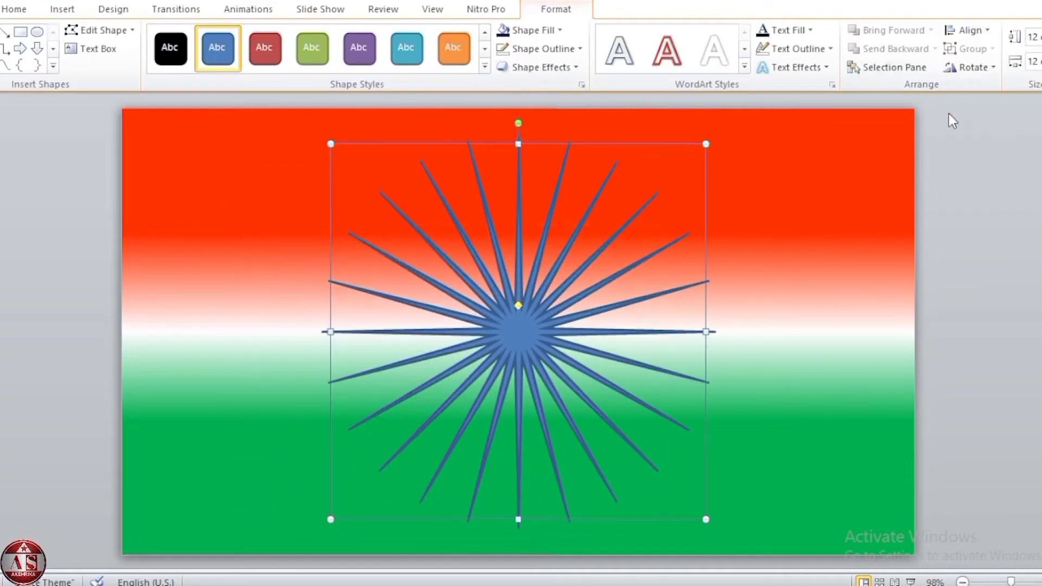
# Draw a circle over the star and centre it horizontally and vertically on the slide
pyautogui.click(62, 9)
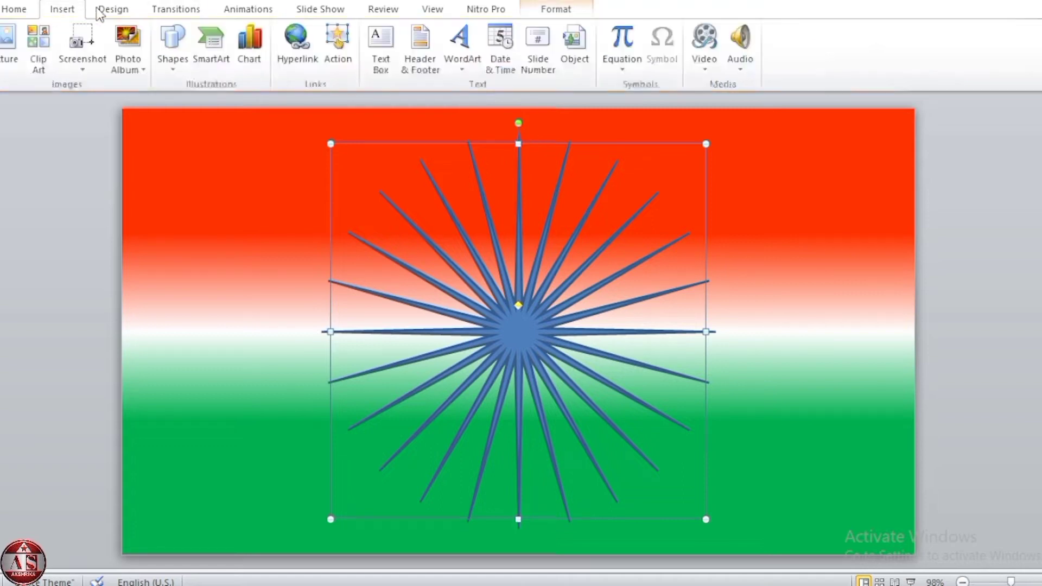
pyautogui.click(172, 49)
pyautogui.click(250, 102)
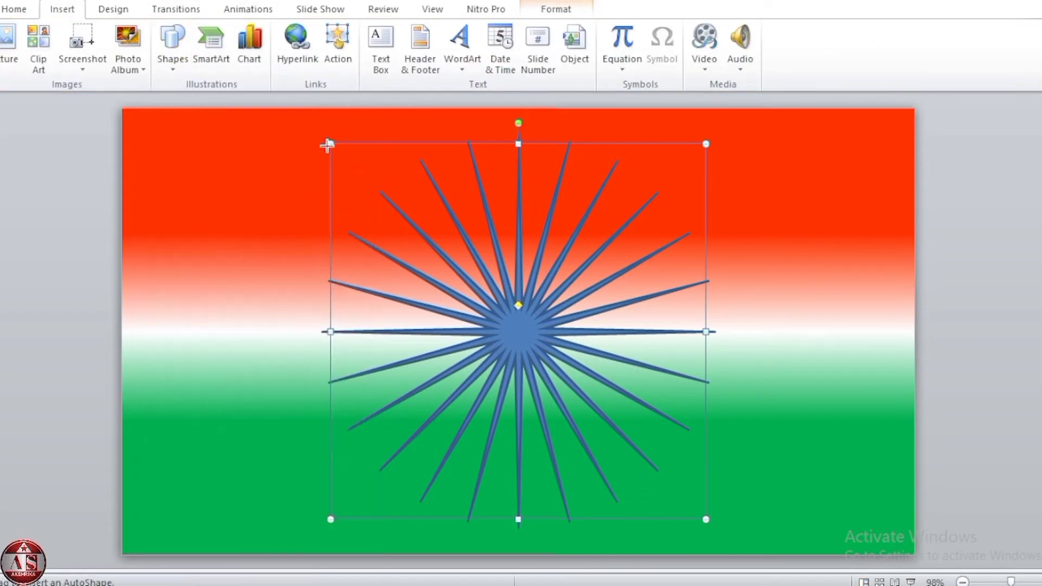
pyautogui.moveTo(322, 141); pyautogui.dragTo(723, 407)
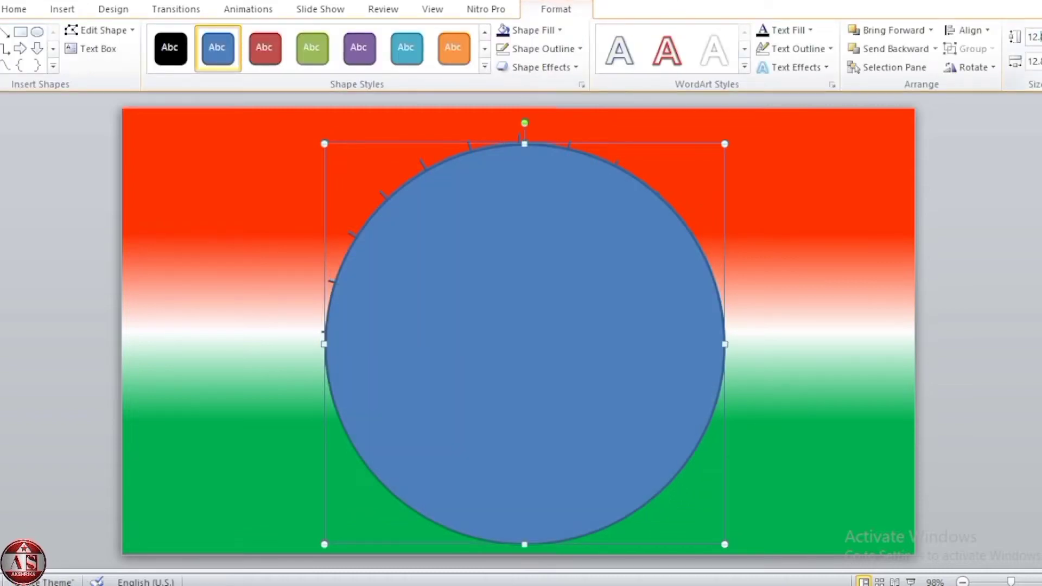
pyautogui.moveTo(538, 374); pyautogui.dragTo(523, 361)
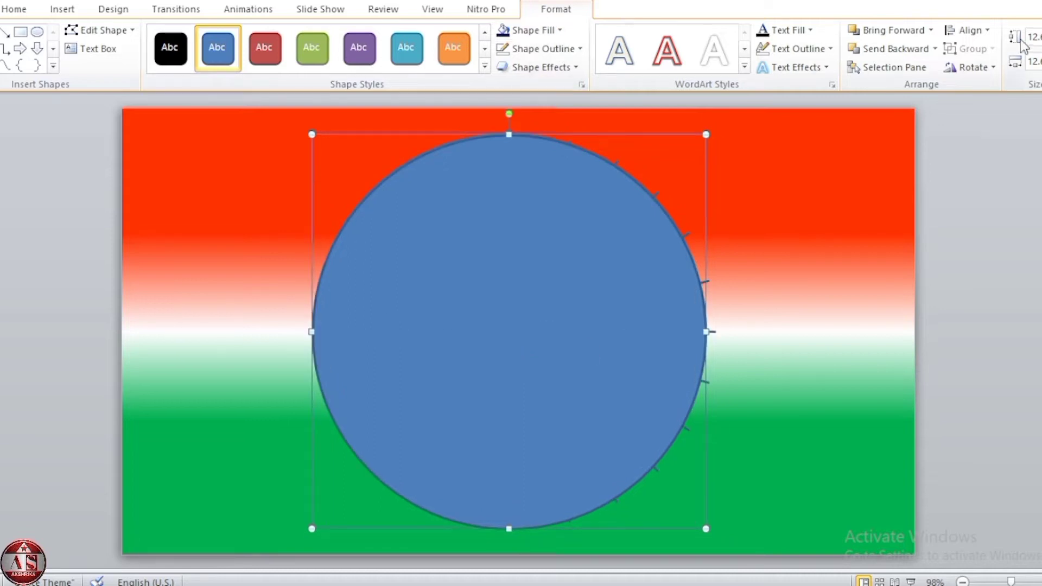
pyautogui.click(968, 30)
pyautogui.click(999, 69)
pyautogui.click(963, 30)
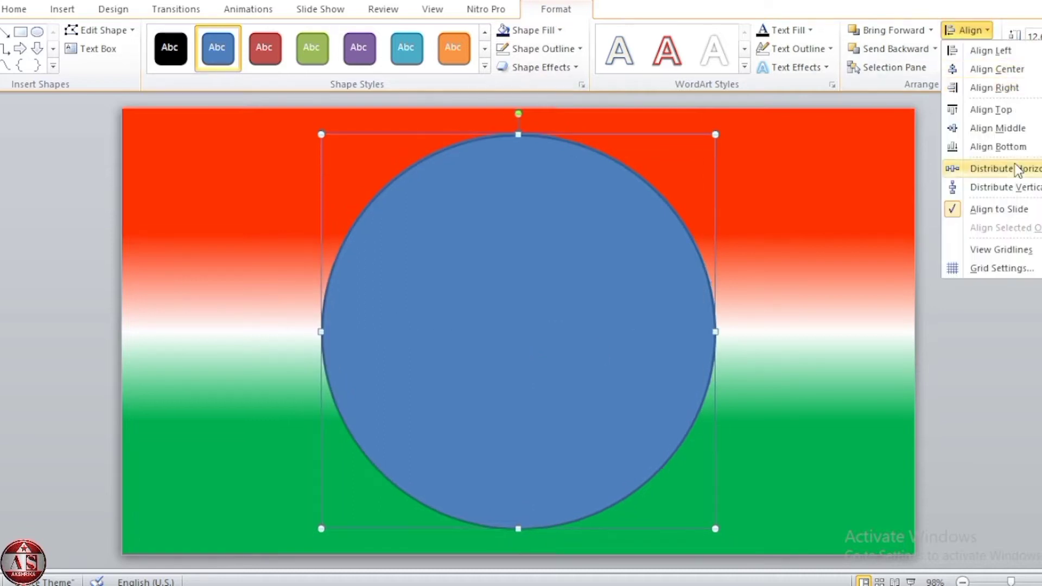
pyautogui.click(1012, 129)
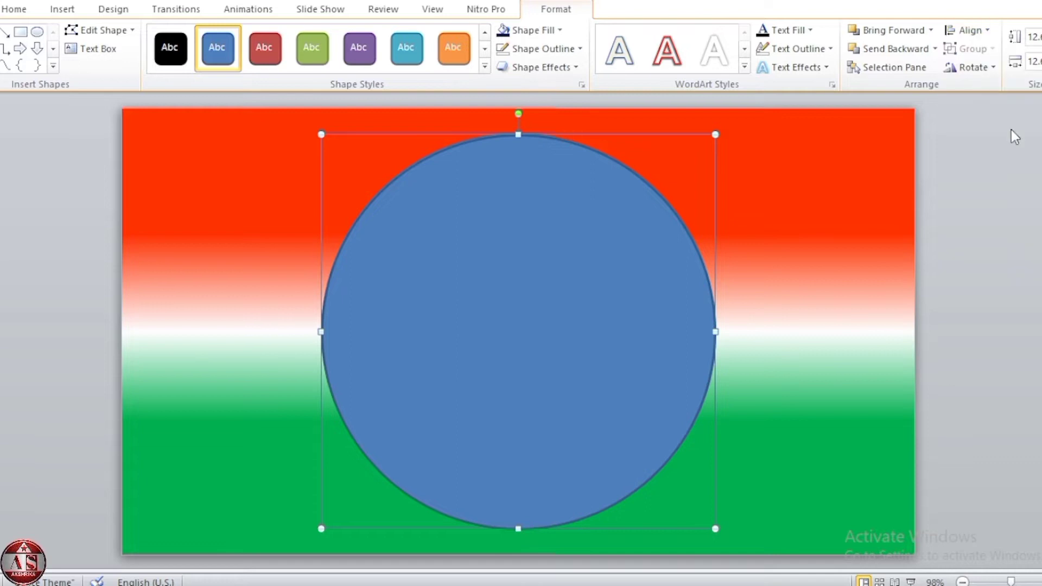
# Remove the circle's fill and give it a 6 pt outline
pyautogui.click(532, 29)
pyautogui.click(529, 167)
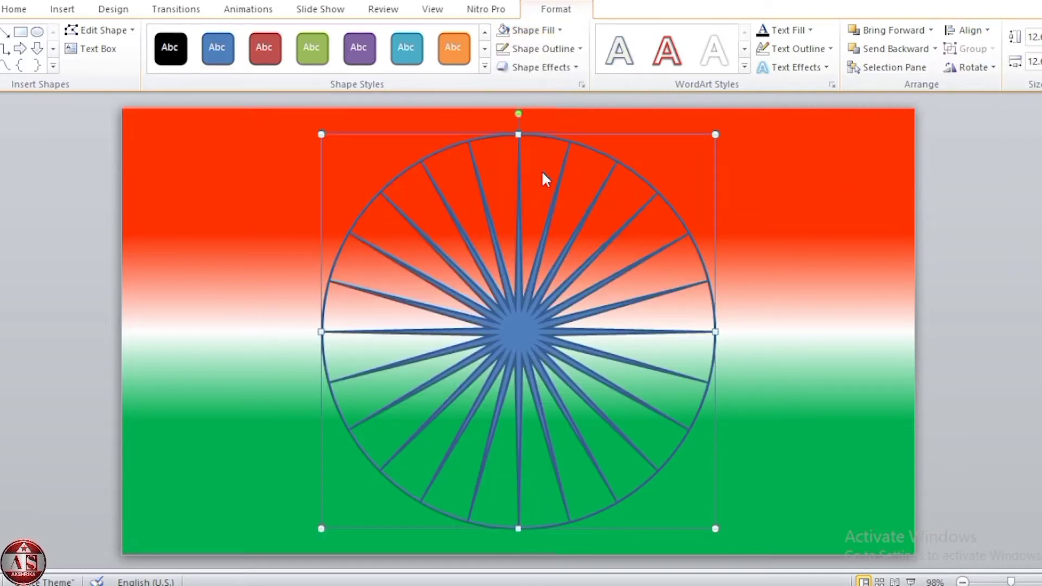
pyautogui.click(554, 55)
pyautogui.moveTo(539, 229)
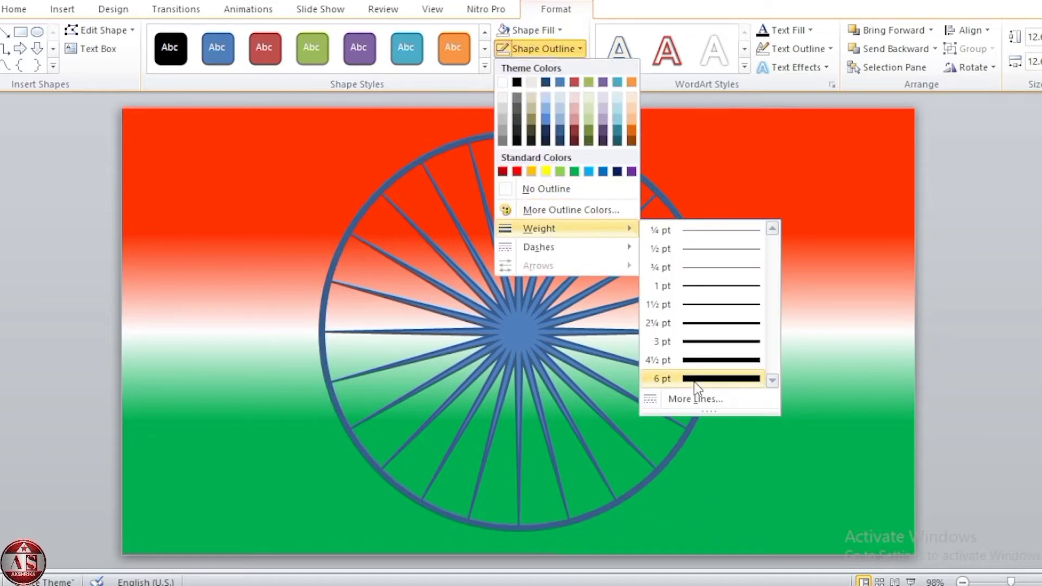
pyautogui.click(696, 379)
pyautogui.press('Escape')
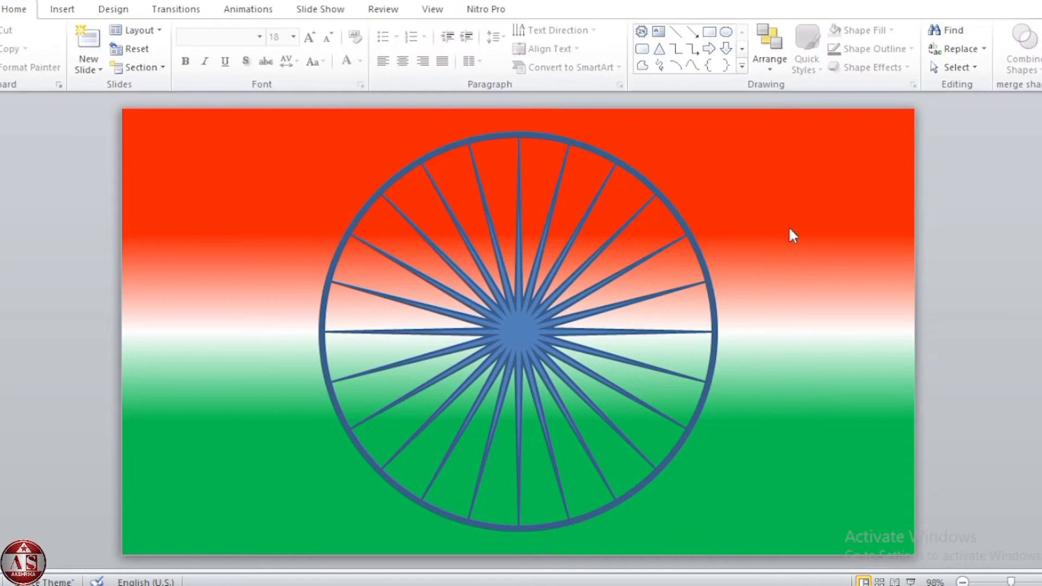
# Select the star and outer circle together and fill them dark navy
pyautogui.click(545, 379)
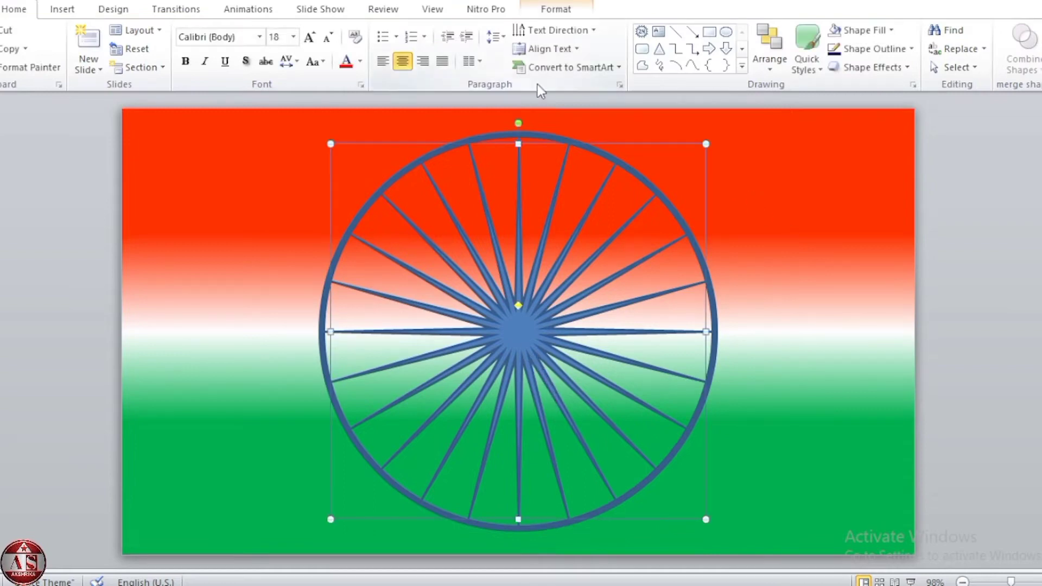
pyautogui.keyDown('shift'); pyautogui.click(540, 138); pyautogui.keyUp('shift')
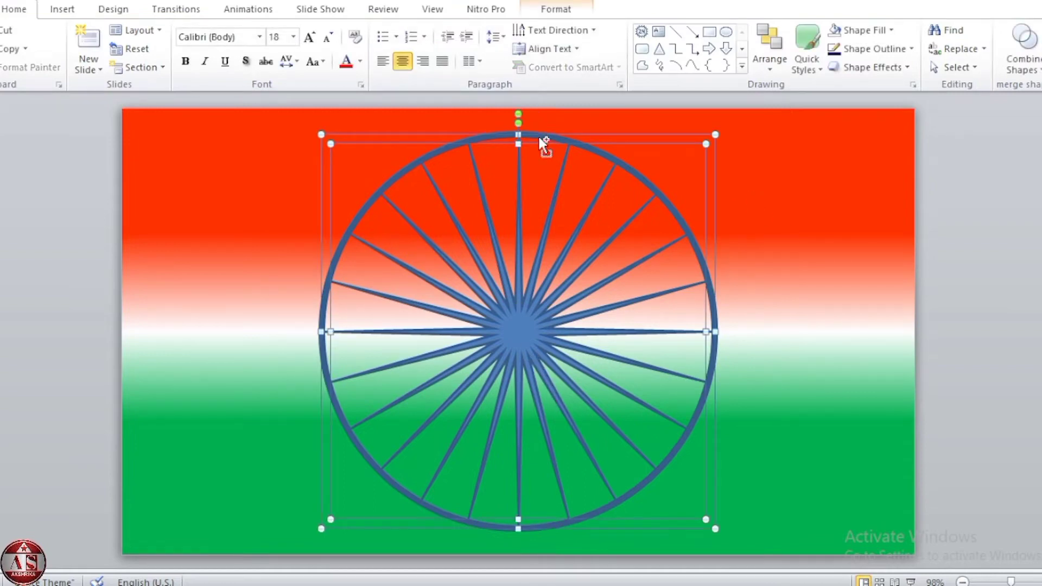
pyautogui.click(556, 12)
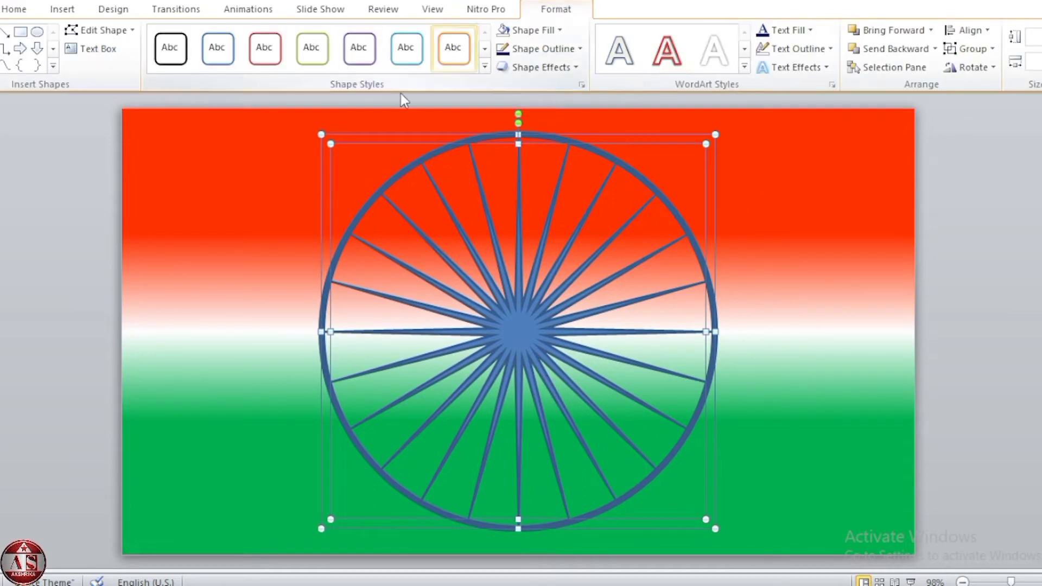
pyautogui.click(553, 32)
pyautogui.click(617, 154)
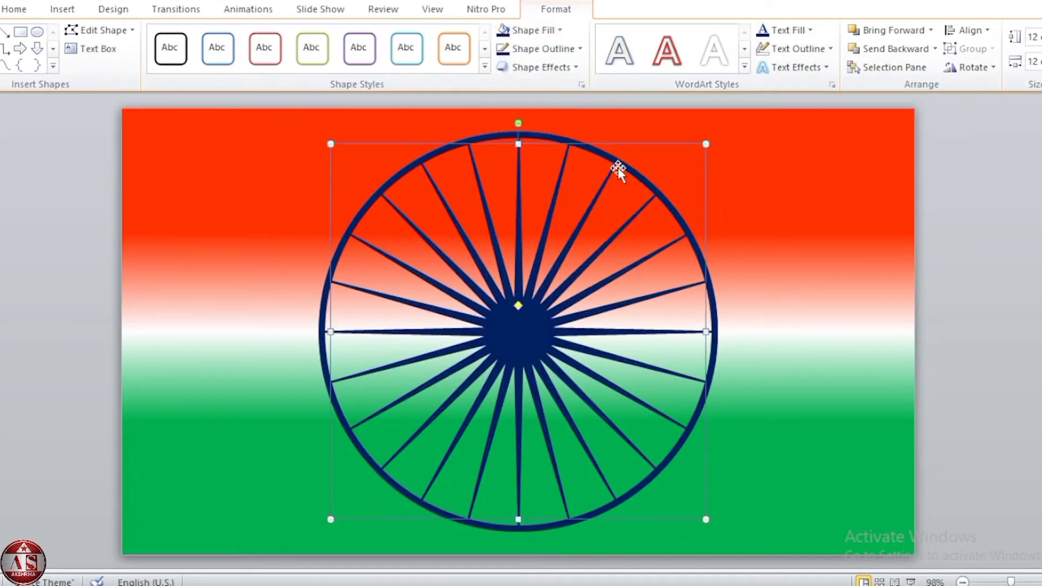
pyautogui.click(1033, 244)
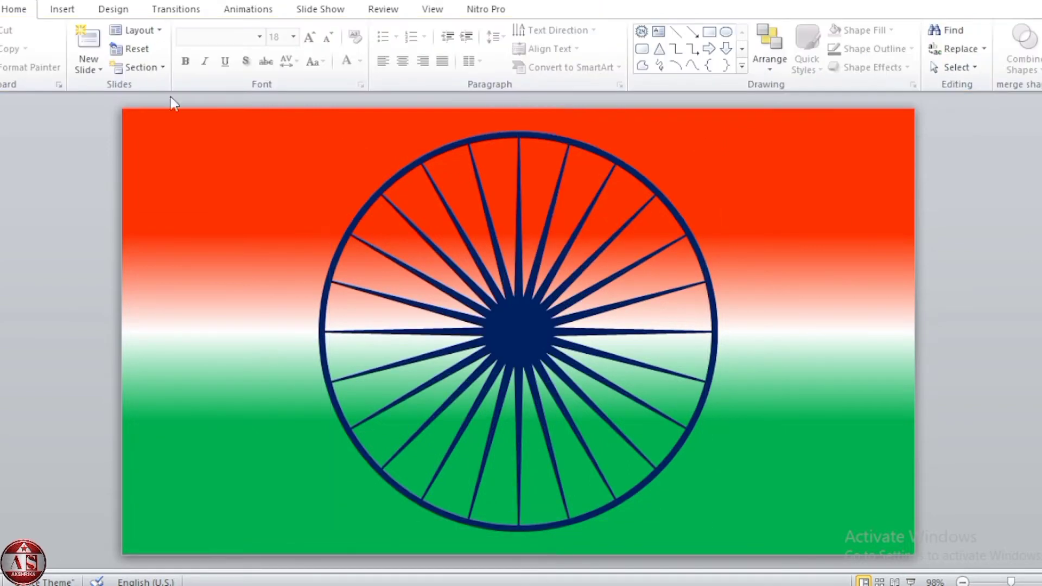
pyautogui.click(60, 11)
# Draw a small circle on the wheel's hub, then duplicate it with Ctrl+D and realign the copy
pyautogui.click(171, 52)
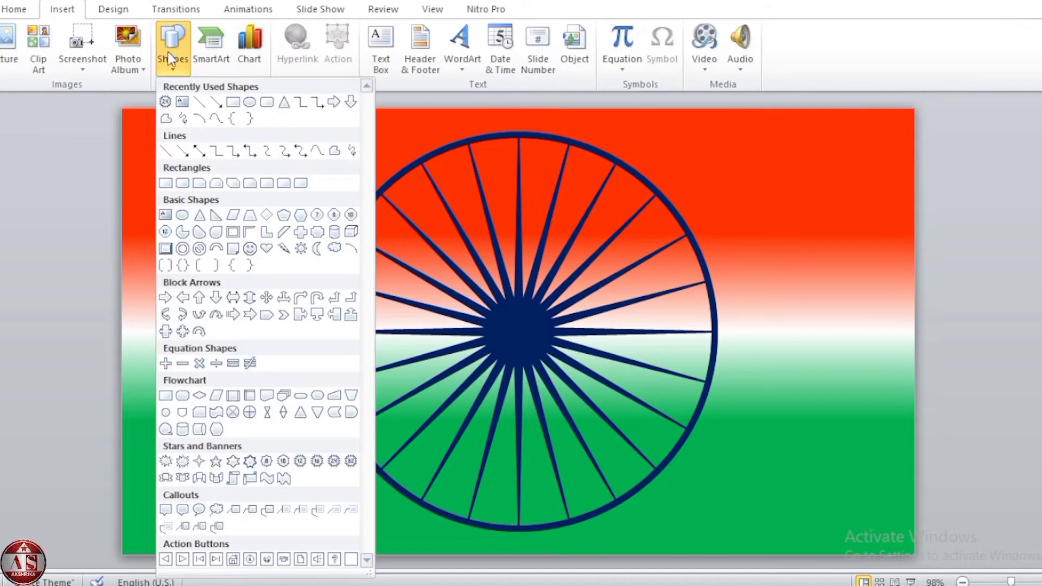
pyautogui.click(250, 102)
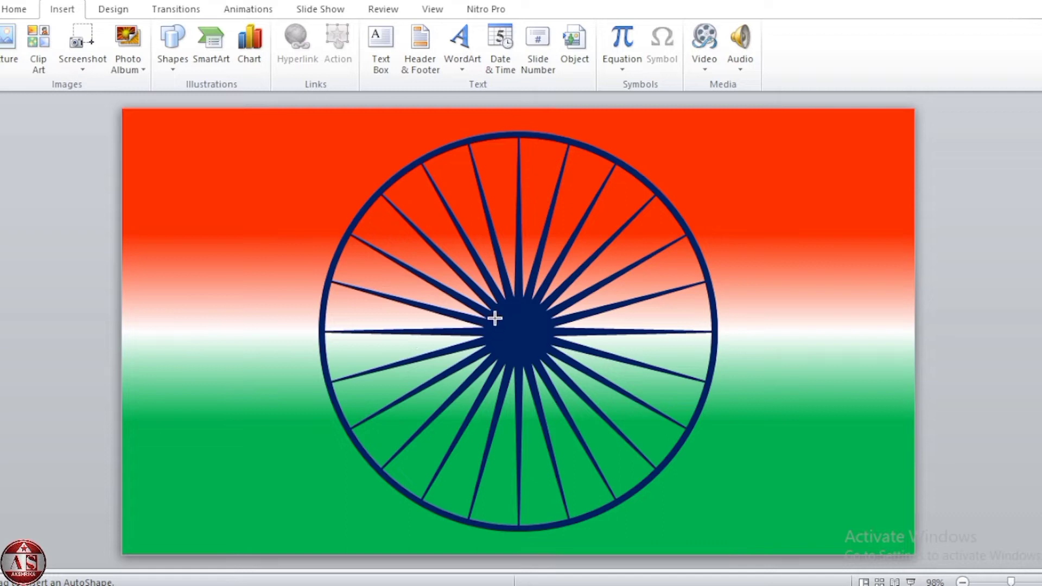
pyautogui.click(514, 334)
pyautogui.moveTo(514, 335)
pyautogui.mouseDown()
pyautogui.moveTo(544, 356)
pyautogui.moveTo(524, 337)
pyautogui.mouseUp()
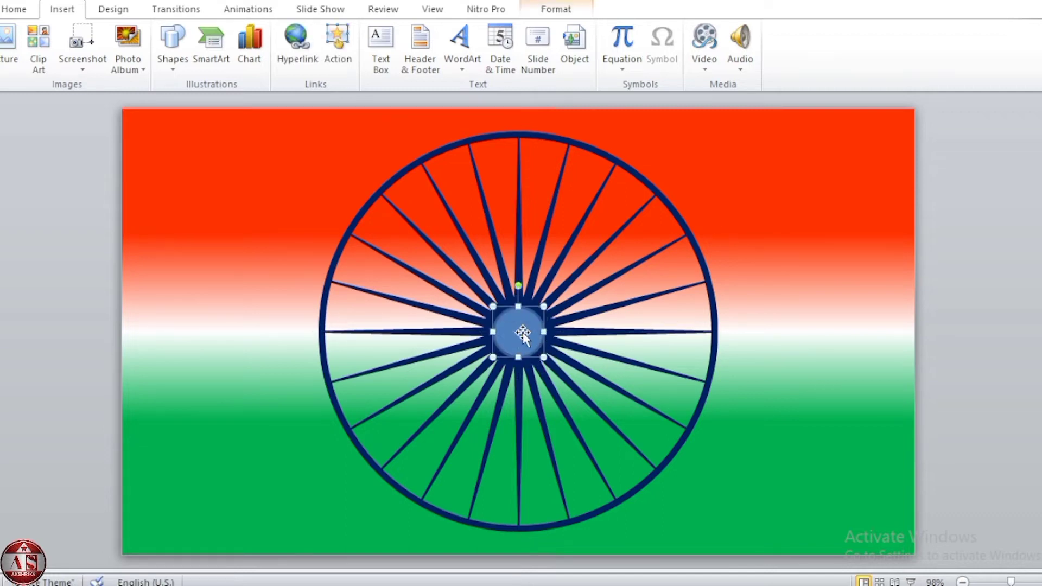
pyautogui.click(569, 13)
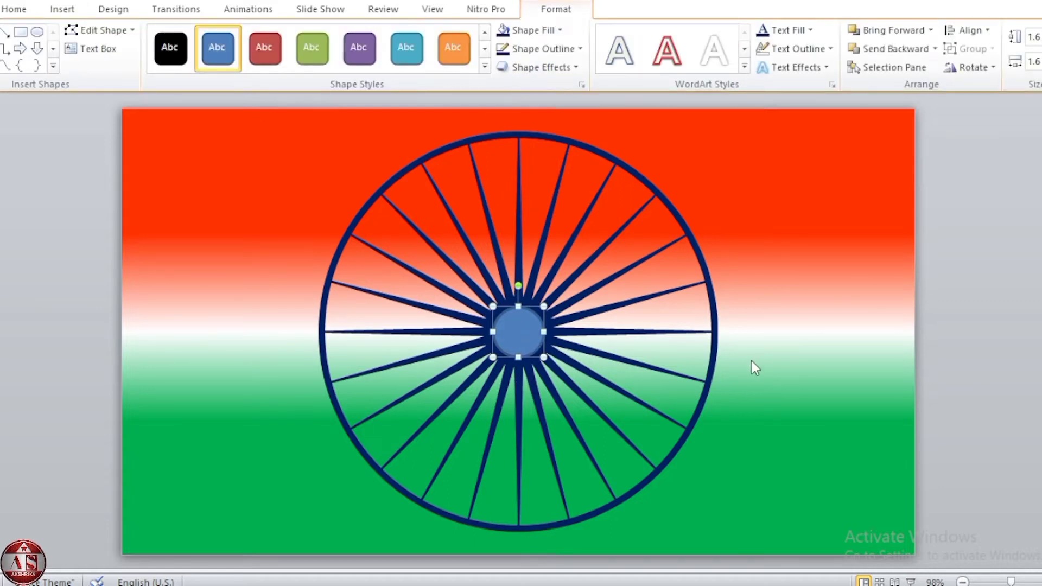
pyautogui.hotkey('ctrl', 'd')
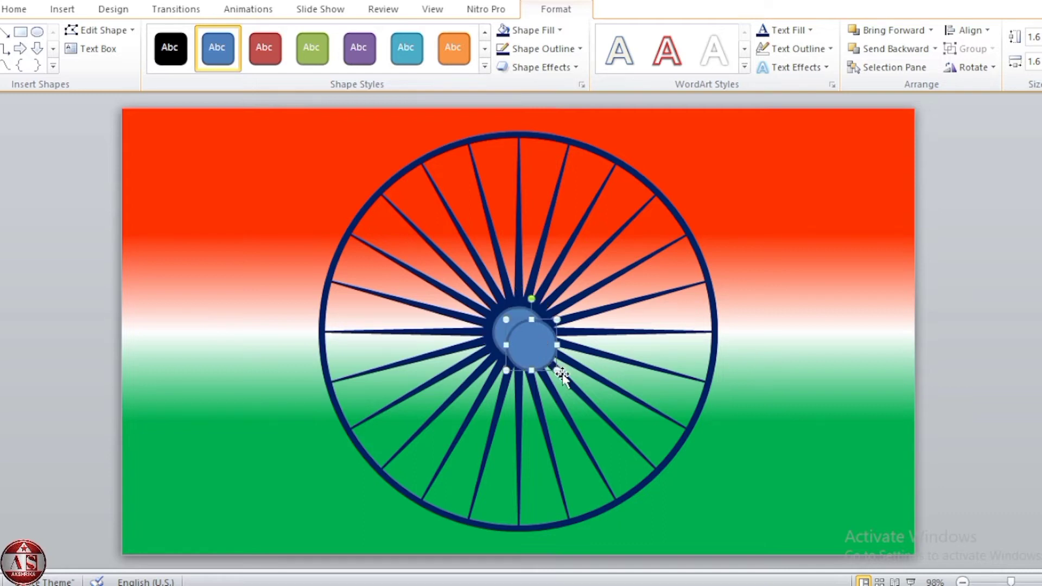
pyautogui.moveTo(546, 357); pyautogui.dragTo(536, 346)
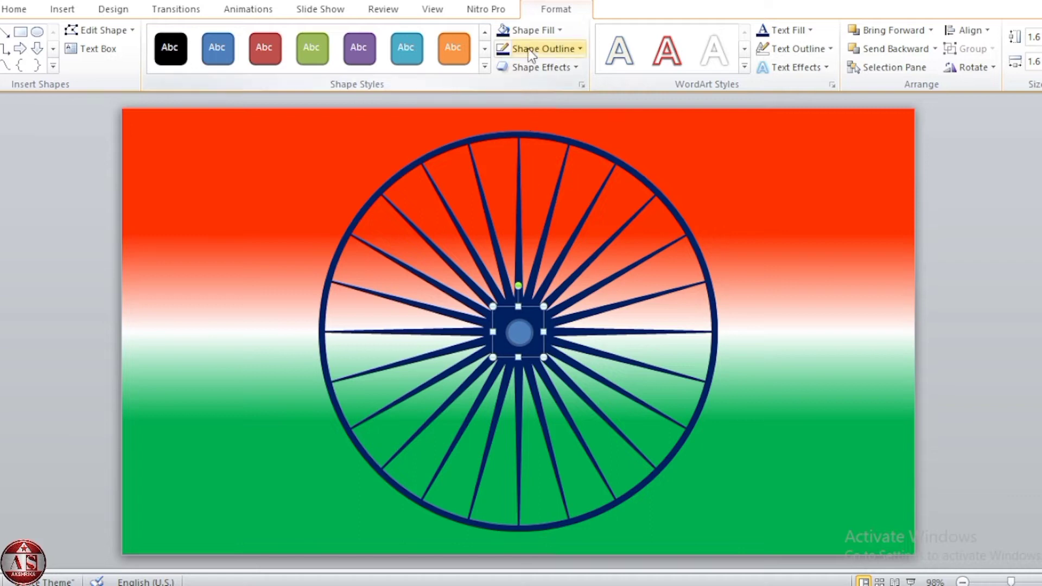
# Fill the larger hub circle white and set its outline colour
pyautogui.click(519, 32)
pyautogui.click(507, 64)
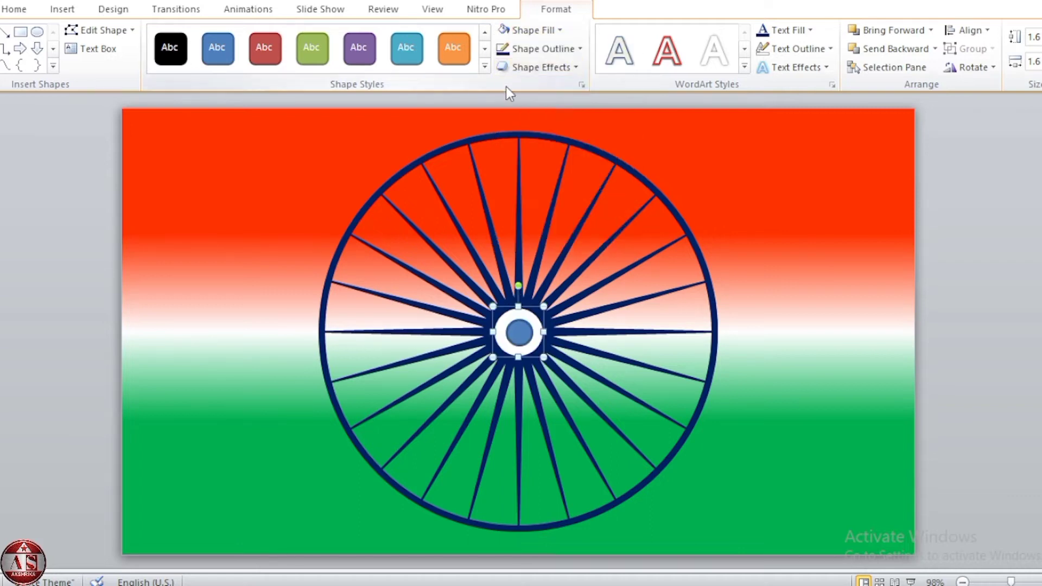
pyautogui.click(529, 50)
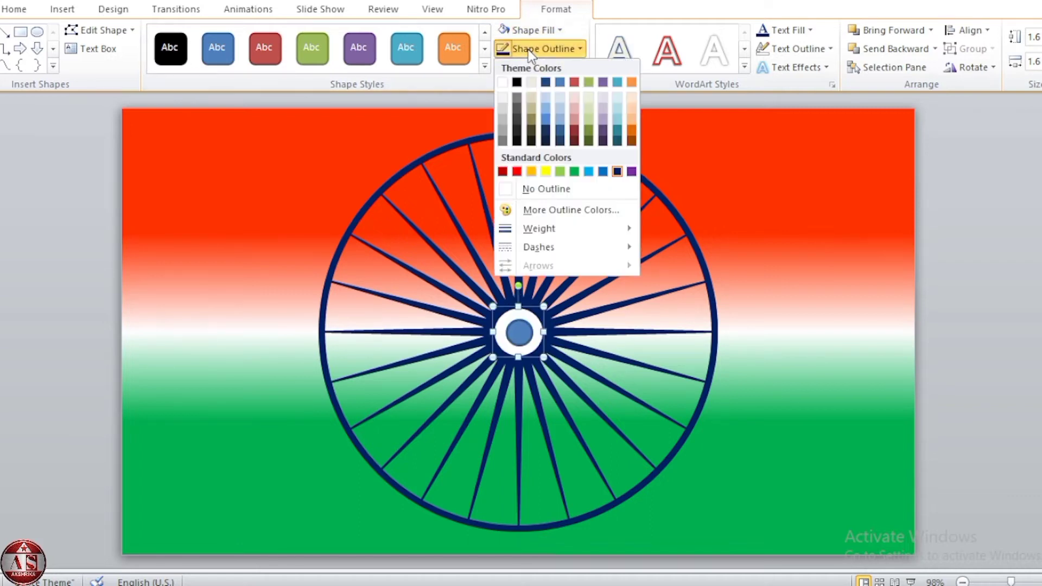
pyautogui.click(503, 82)
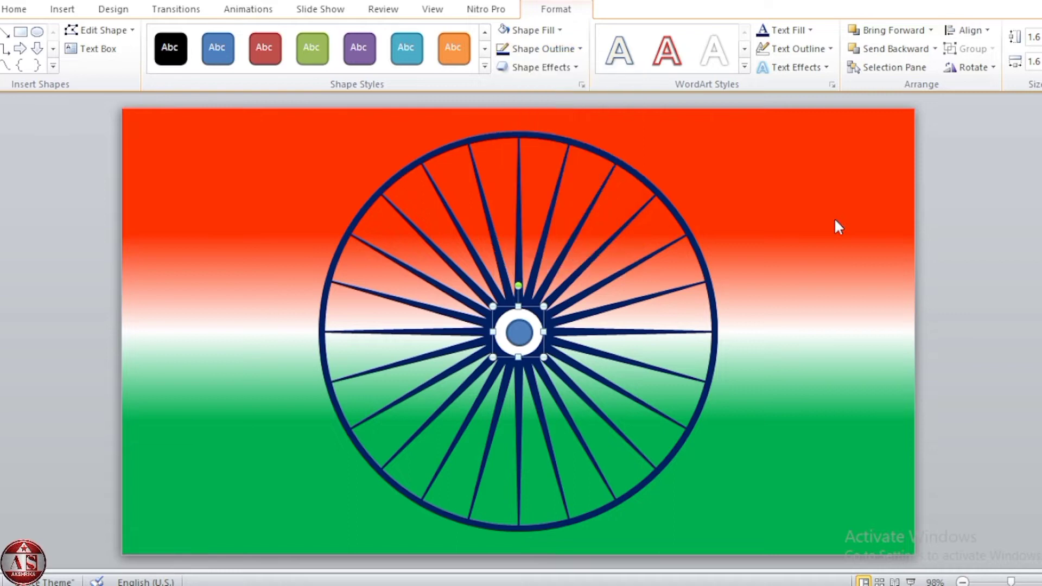
# Fill the smaller inner hub circle dark navy
pyautogui.click(518, 333)
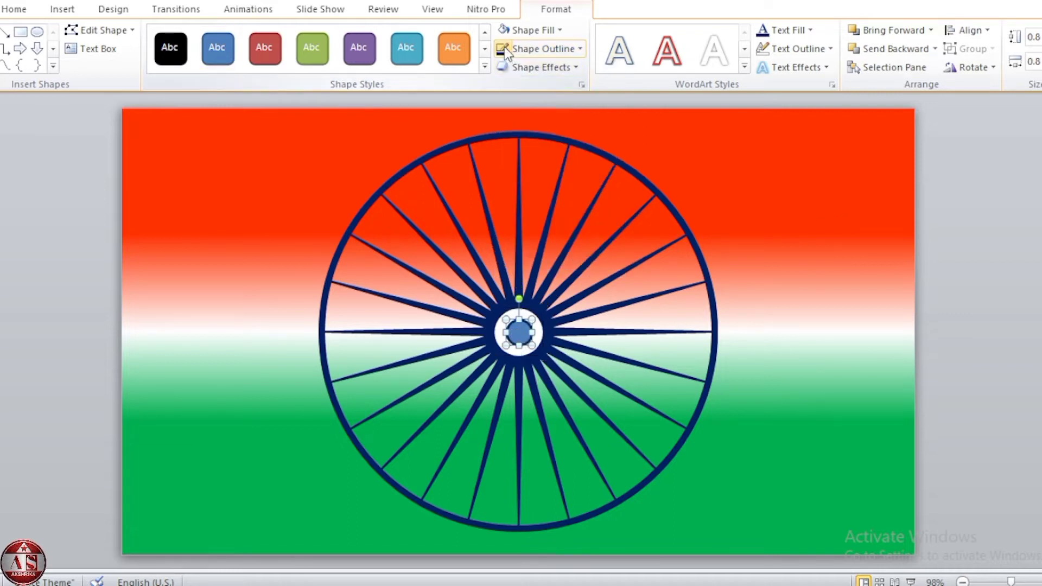
pyautogui.click(512, 32)
pyautogui.click(529, 33)
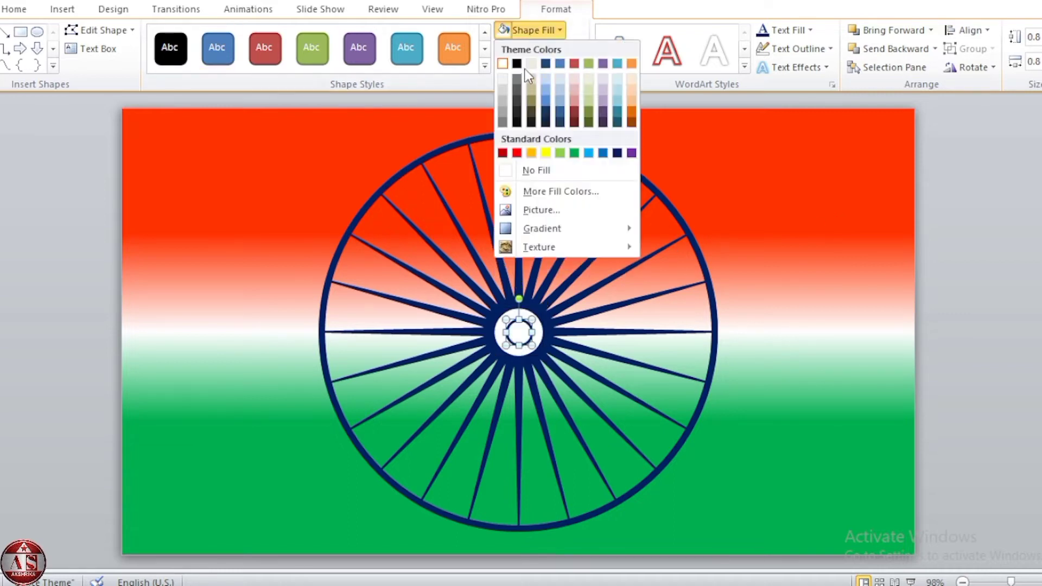
pyautogui.click(617, 153)
pyautogui.click(960, 324)
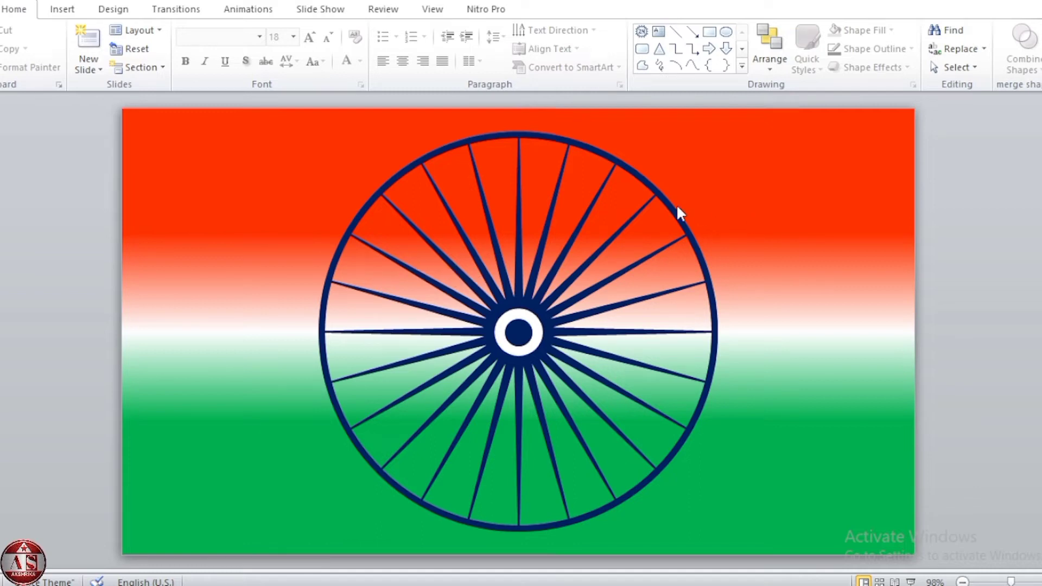
# Group all the chakra shapes and drag the group to the slide's right edge, partly off it
pyautogui.hotkey('ctrl', 'a')
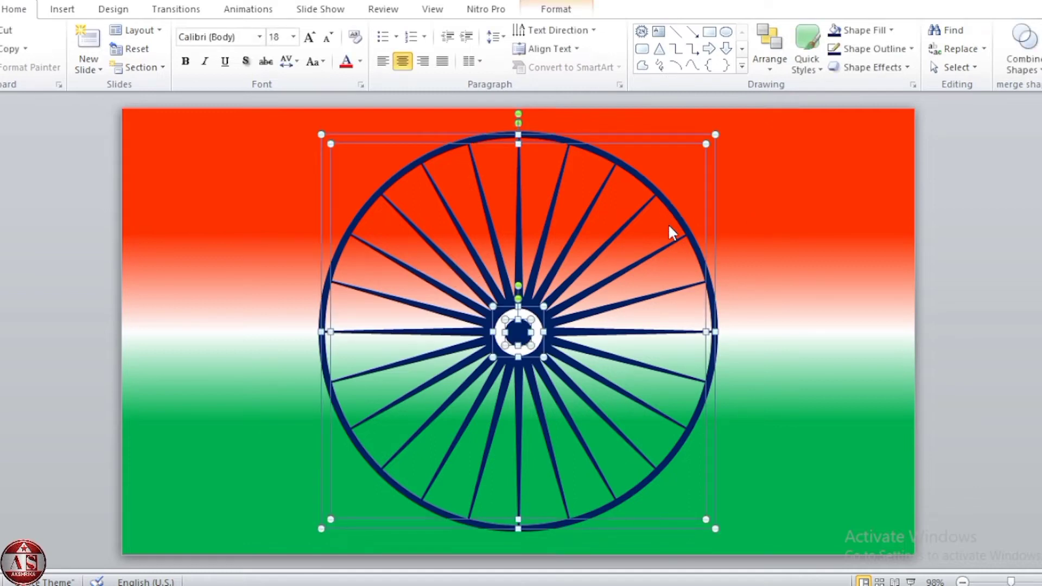
pyautogui.rightClick(492, 283)
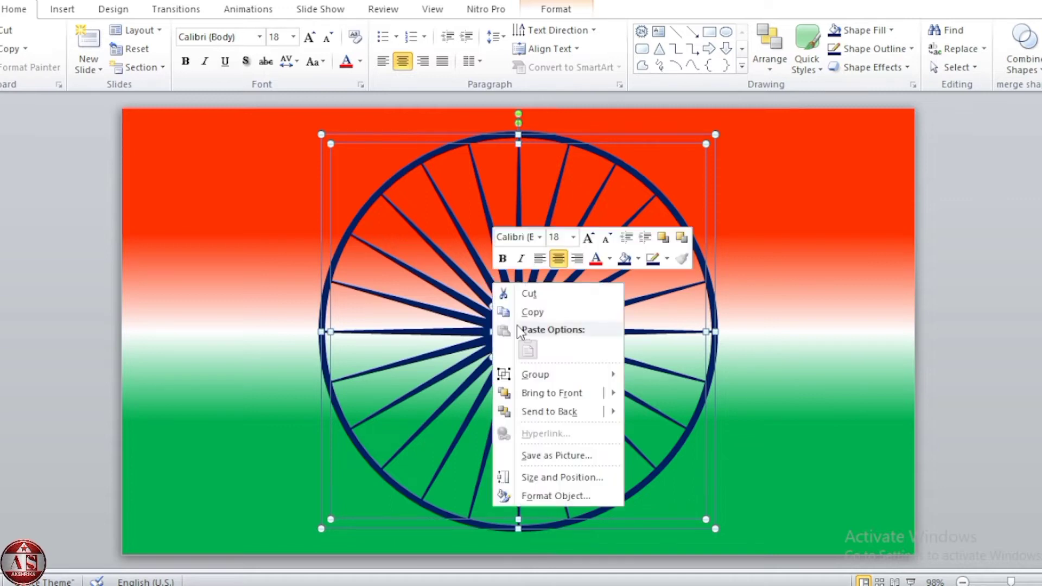
pyautogui.click(654, 378)
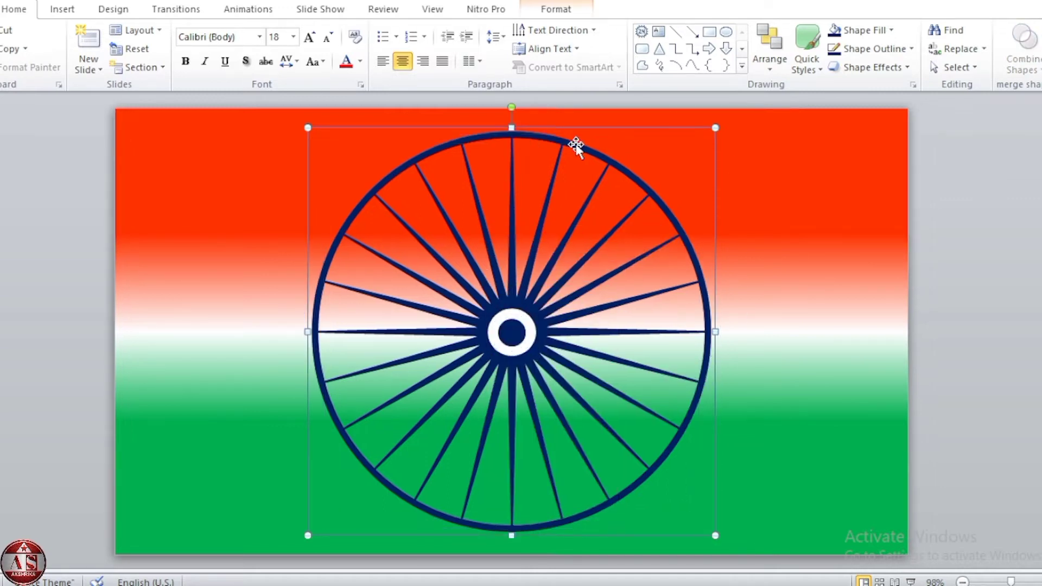
pyautogui.moveTo(574, 144); pyautogui.dragTo(1033, 148)
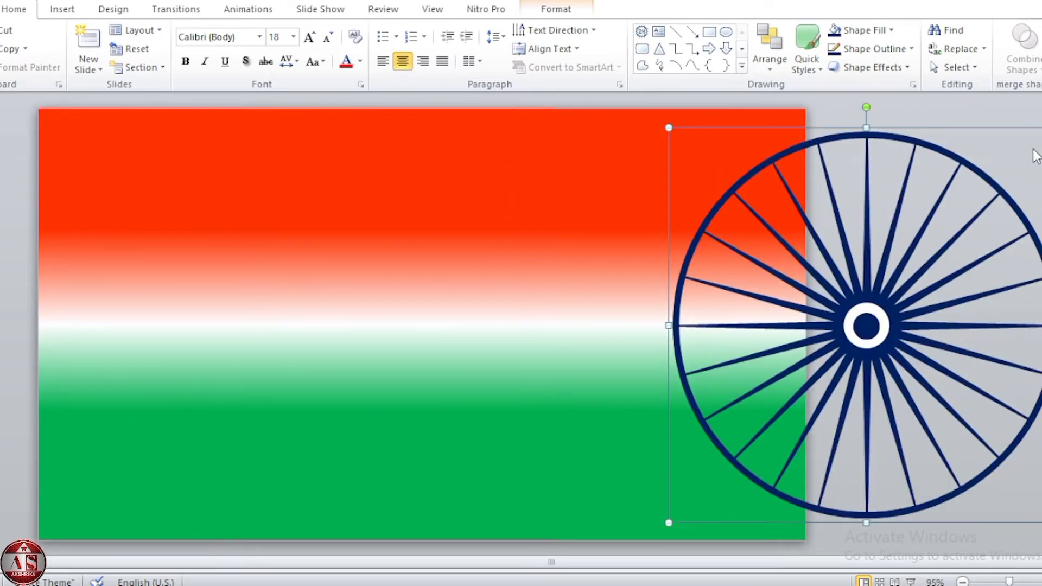
# Insert WordArt reading 'HAPPY', 'REPUBLIC' and 'DAY' on three separate lines
pyautogui.click(62, 8)
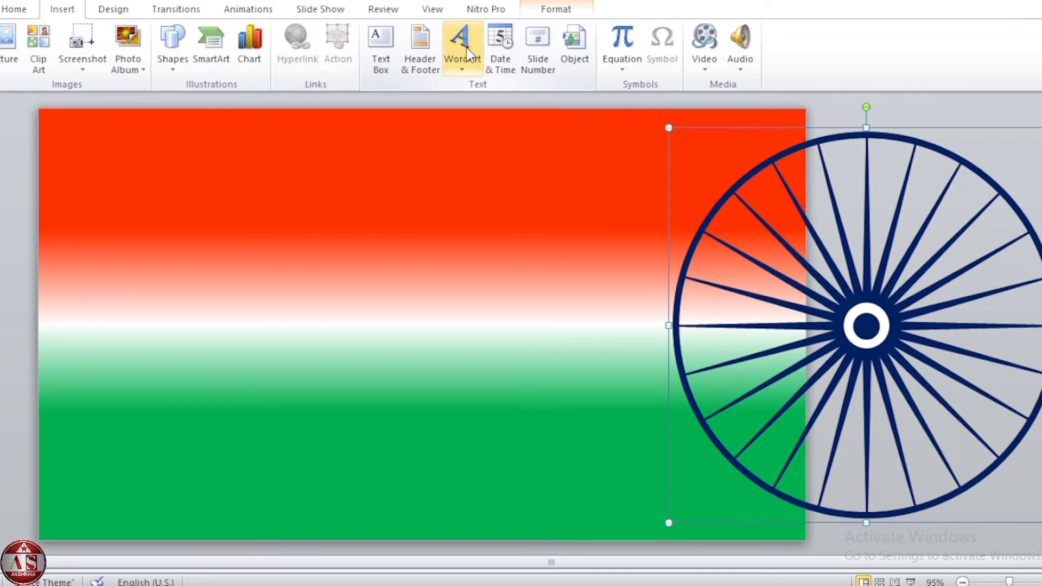
pyautogui.click(467, 47)
pyautogui.click(608, 196)
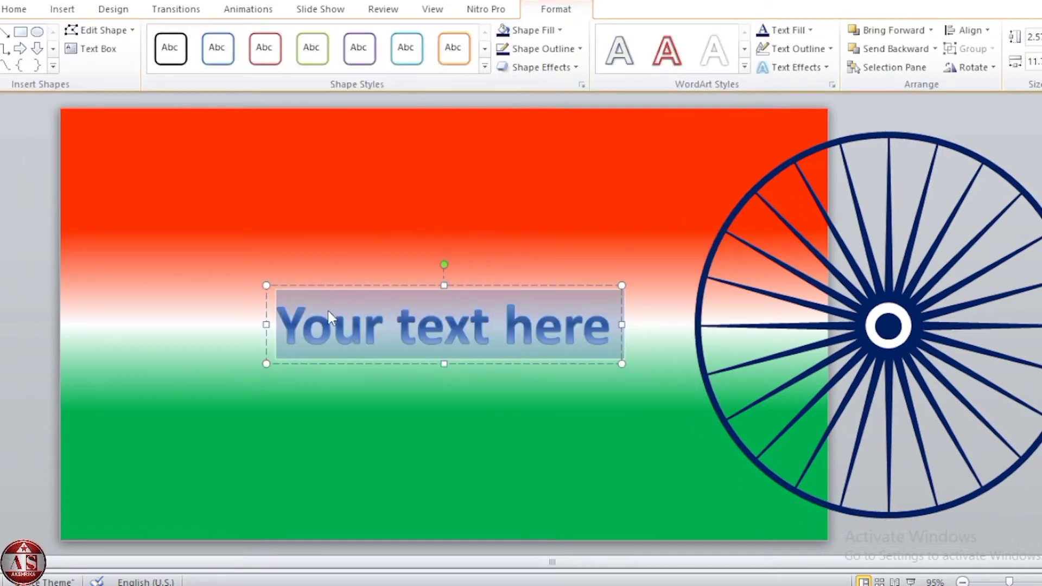
pyautogui.write('HA')
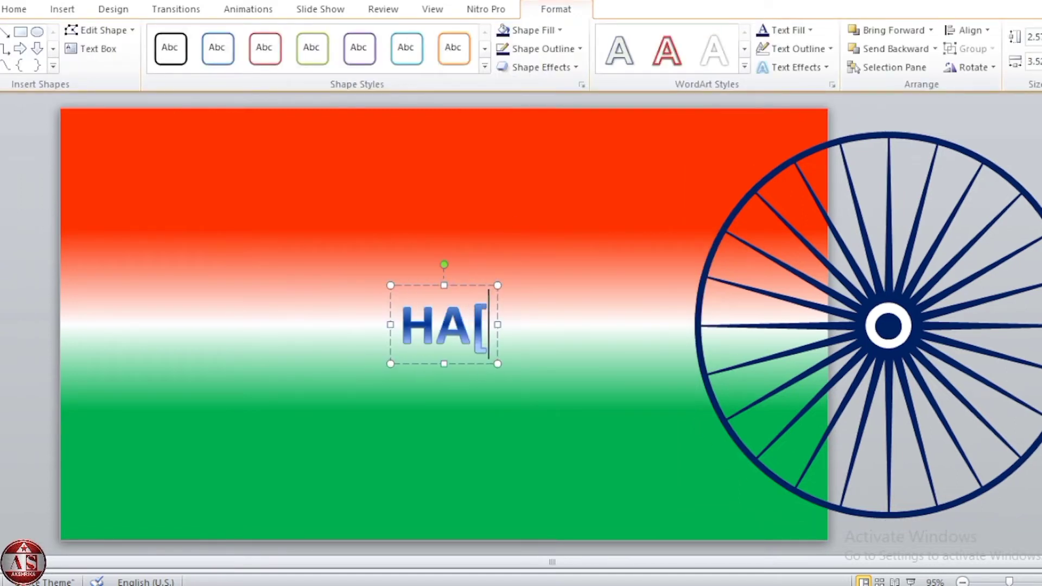
pyautogui.write('PPY')
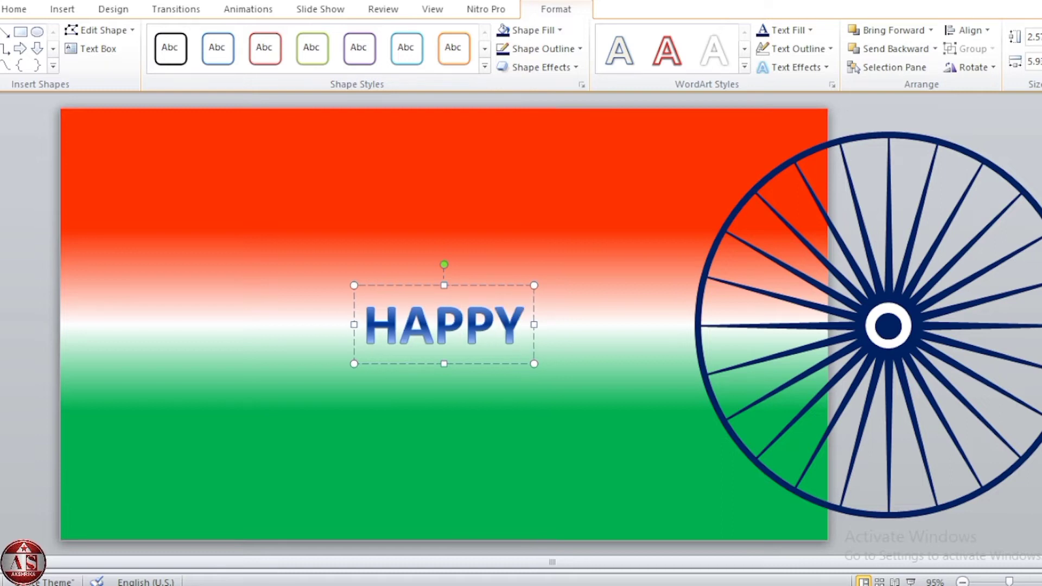
pyautogui.press('Return')
pyautogui.write('R')
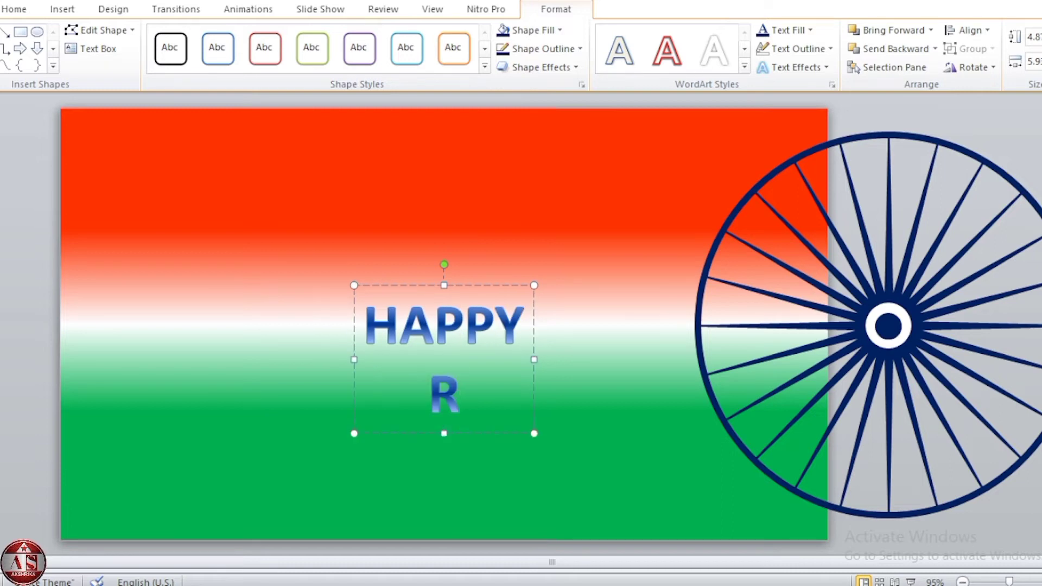
pyautogui.write('EPUBL')
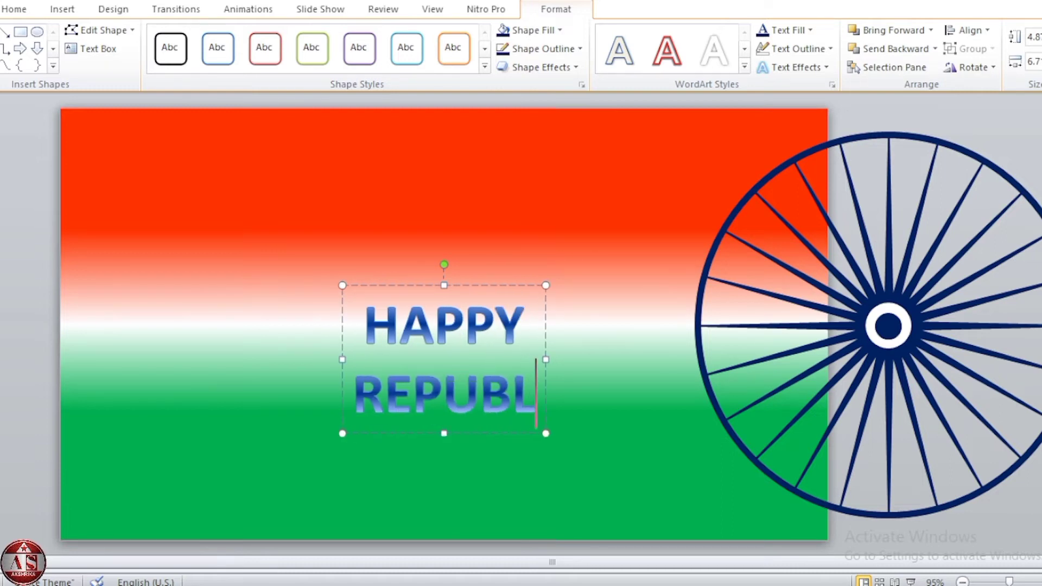
pyautogui.write('IC')
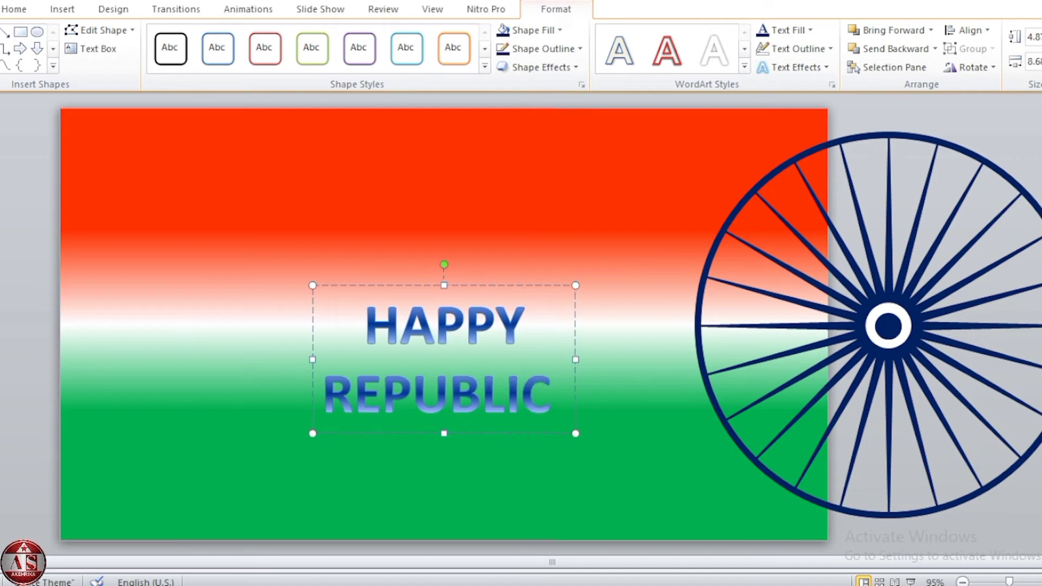
pyautogui.press('BackSpace')
pyautogui.press('Return')
pyautogui.write('D')
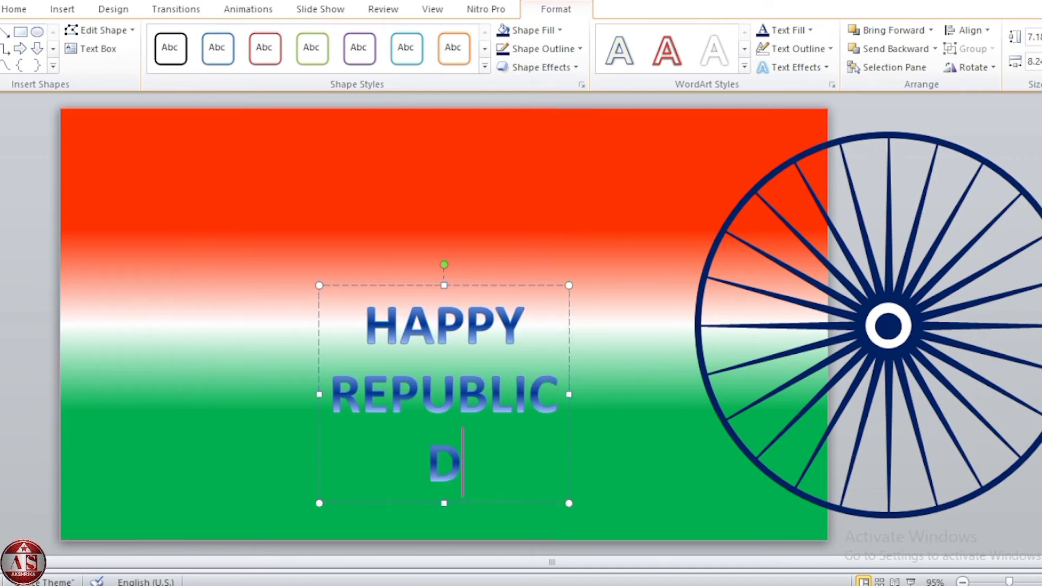
pyautogui.write('AY')
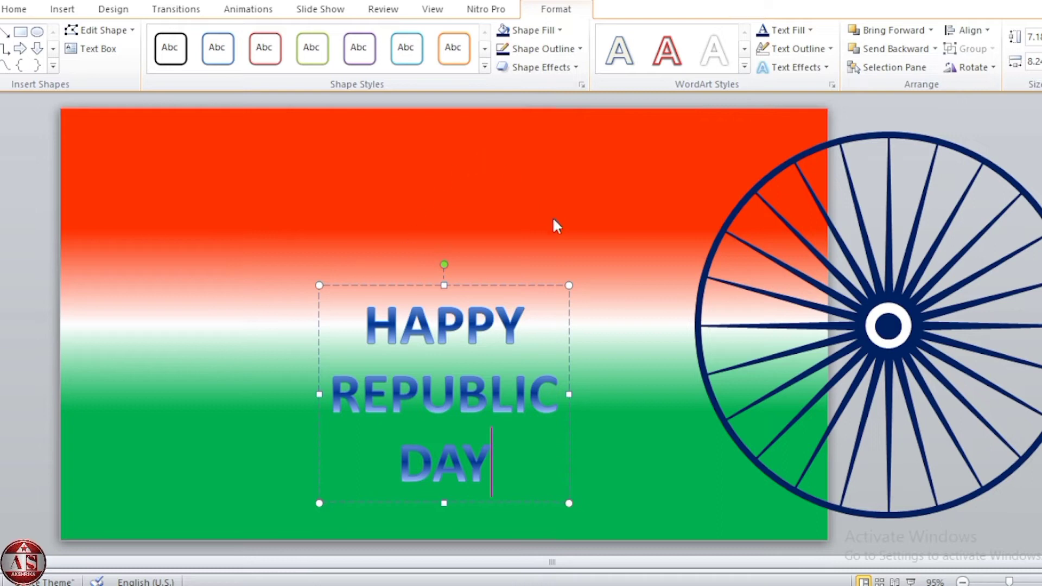
pyautogui.click(545, 288)
# Raise the WordArt font size step by step to 115 pt
pyautogui.click(30, 12)
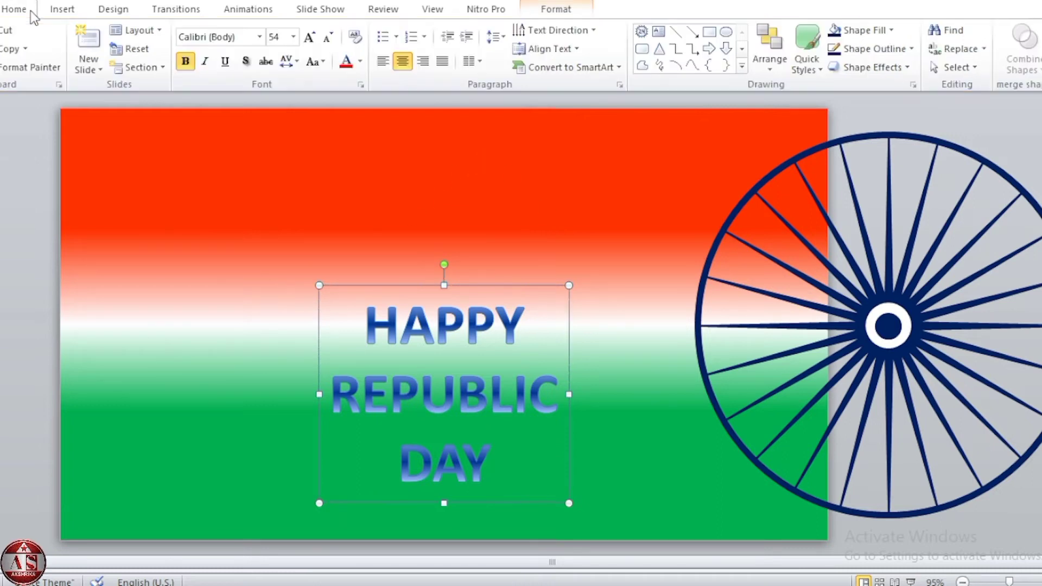
pyautogui.click(308, 41)
pyautogui.click(307, 41)
pyautogui.click(308, 42)
pyautogui.click(307, 41)
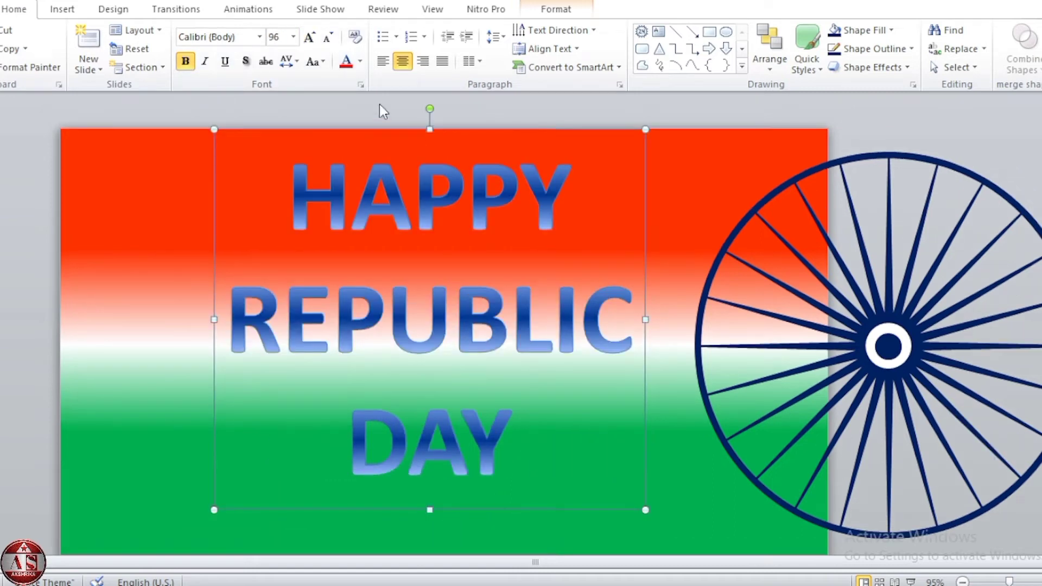
pyautogui.click(309, 38)
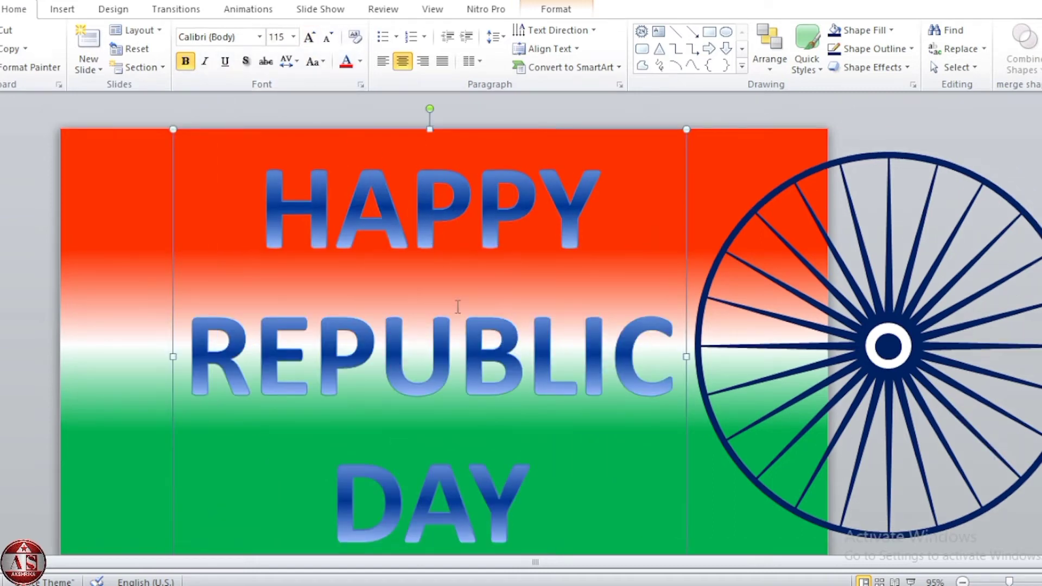
pyautogui.click(554, 11)
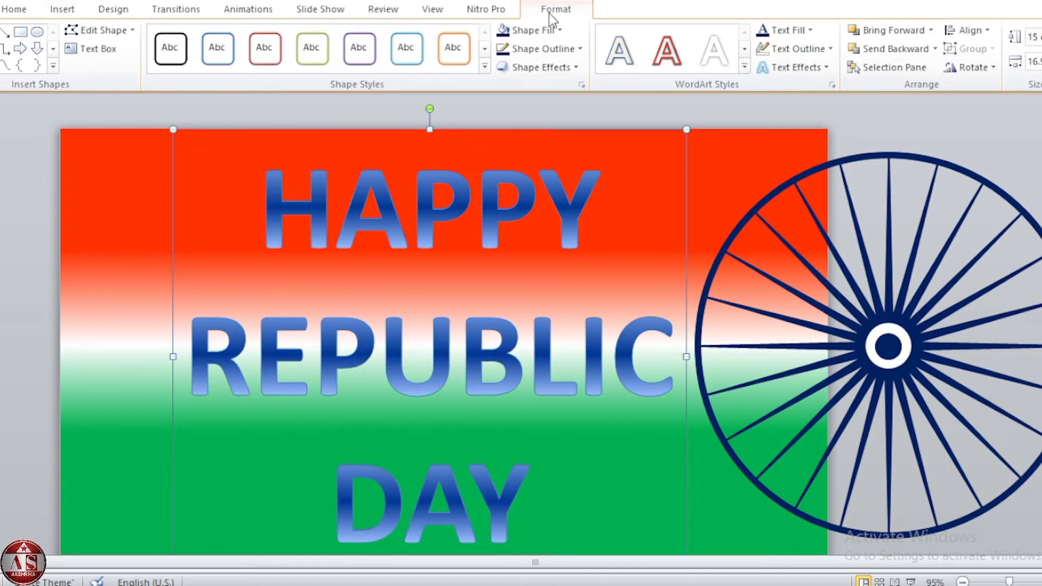
# Open the text fill's gradient settings and reduce the gradient to three stops, repositioning them
pyautogui.click(807, 26)
pyautogui.moveTo(803, 228)
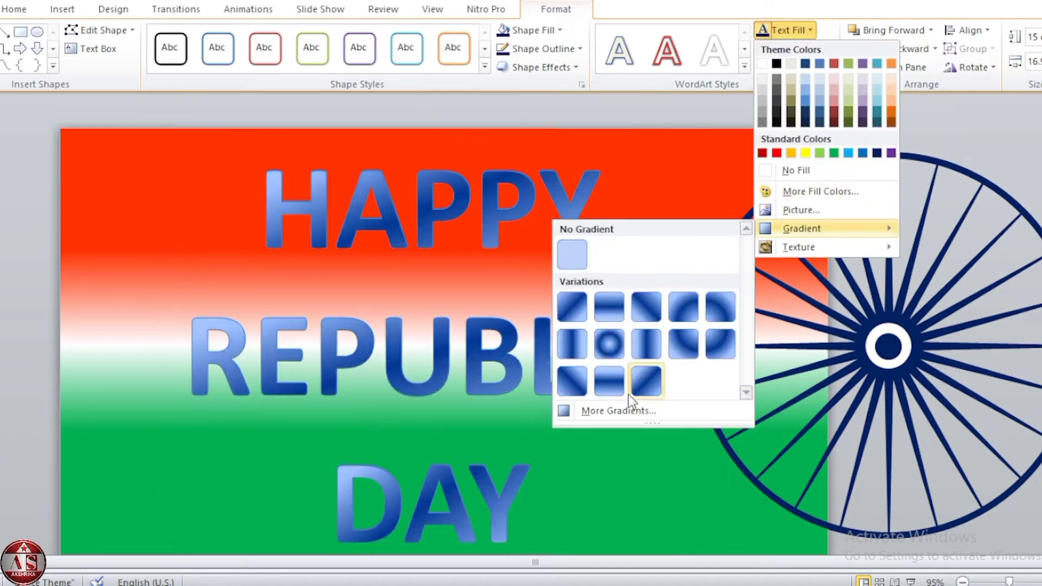
pyautogui.click(624, 410)
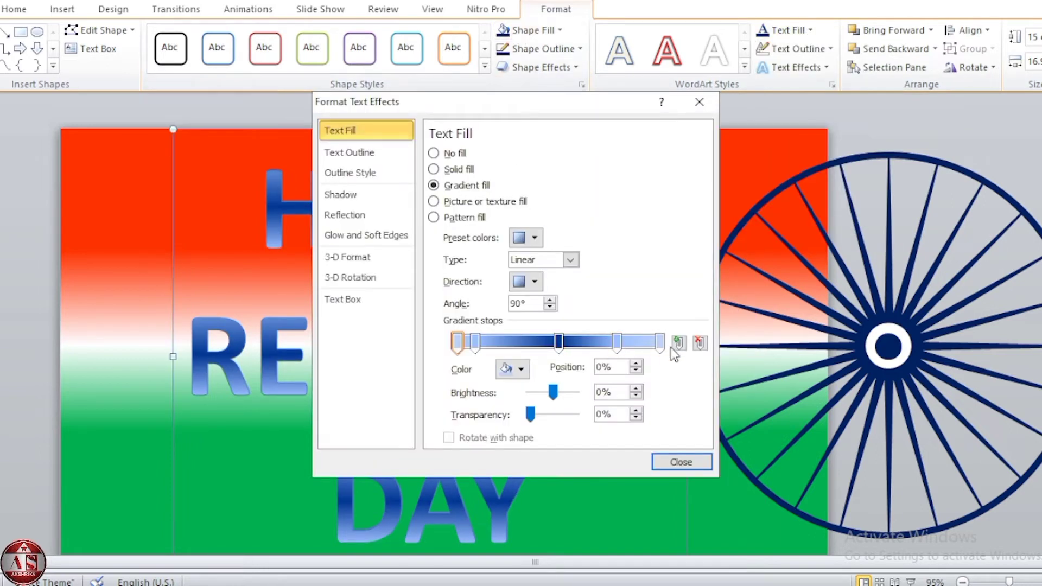
pyautogui.click(662, 345)
pyautogui.moveTo(660, 342); pyautogui.dragTo(657, 380)
pyautogui.moveTo(611, 342); pyautogui.dragTo(527, 373)
pyautogui.moveTo(558, 342); pyautogui.dragTo(648, 342)
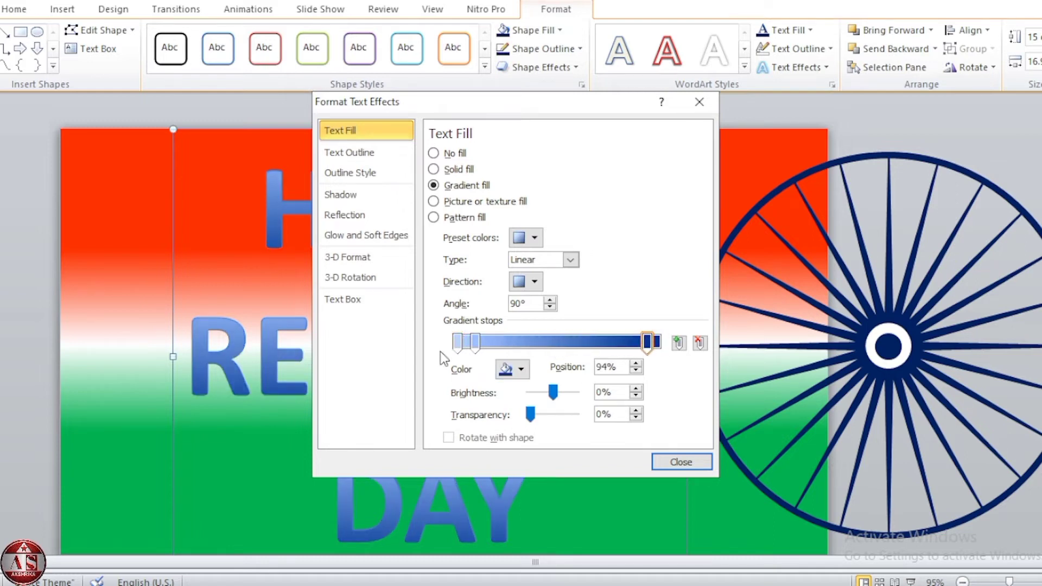
pyautogui.moveTo(475, 342); pyautogui.dragTo(562, 342)
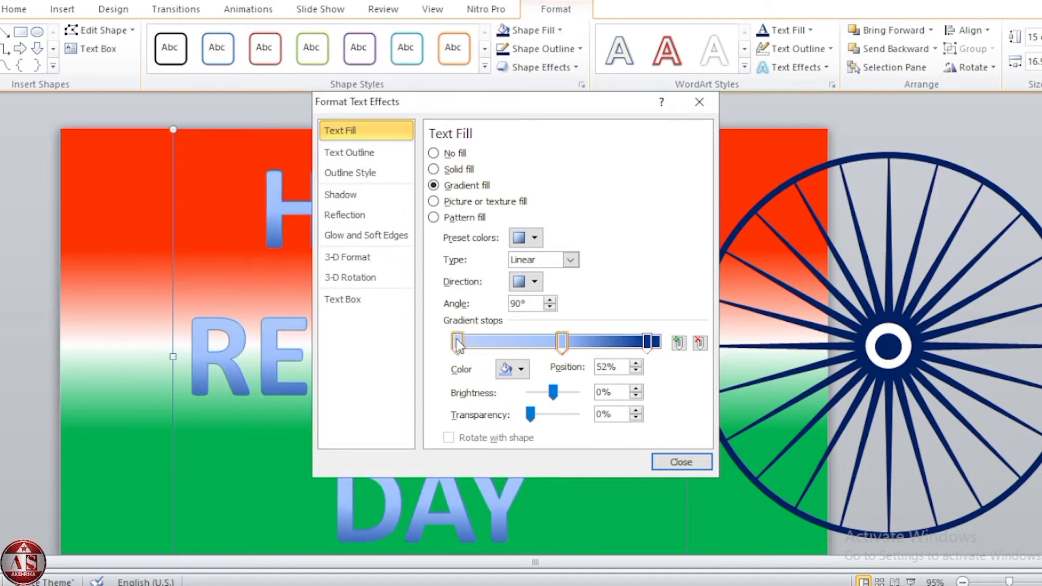
pyautogui.moveTo(458, 342); pyautogui.dragTo(473, 342)
# Colour the three text gradient stops red, white and green
pyautogui.click(522, 369)
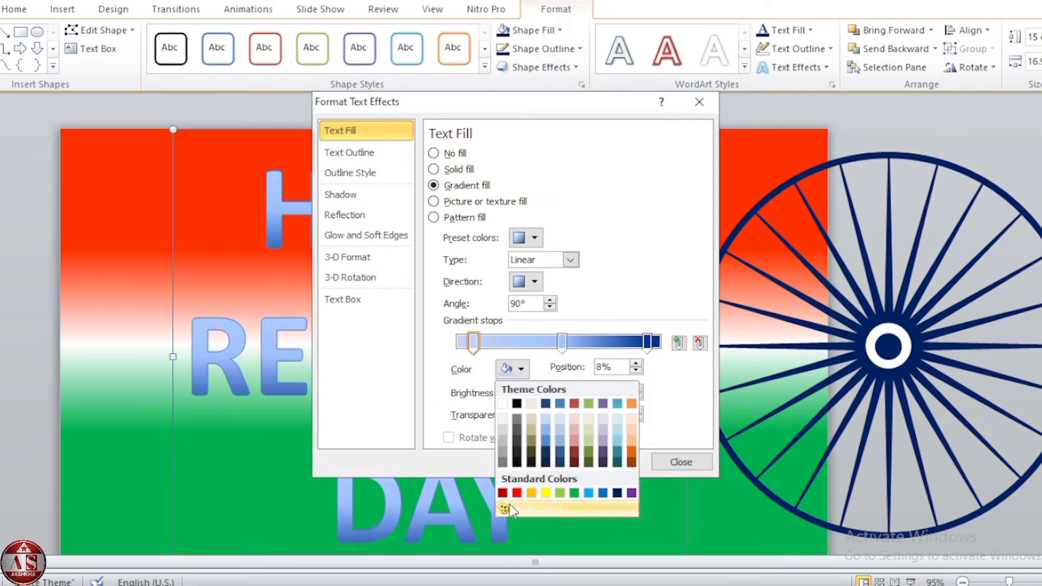
pyautogui.click(551, 509)
pyautogui.click(410, 145)
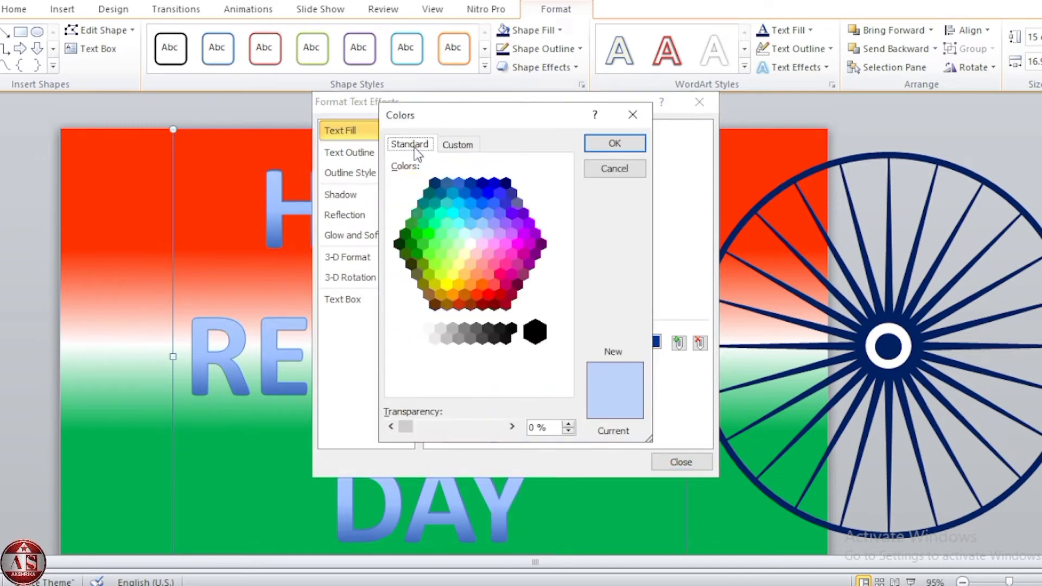
pyautogui.click(480, 300)
pyautogui.click(615, 143)
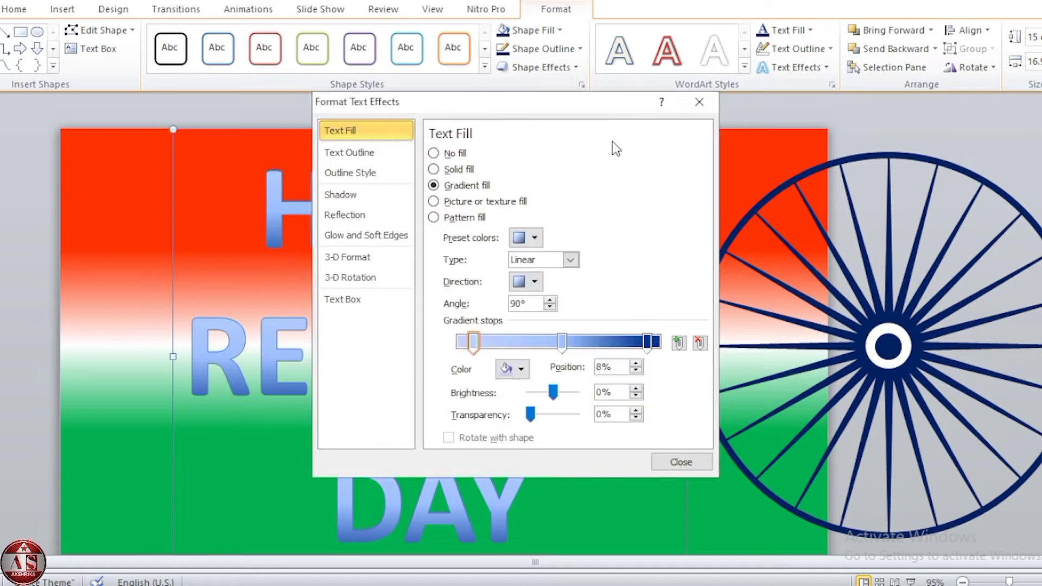
pyautogui.click(562, 342)
pyautogui.click(512, 369)
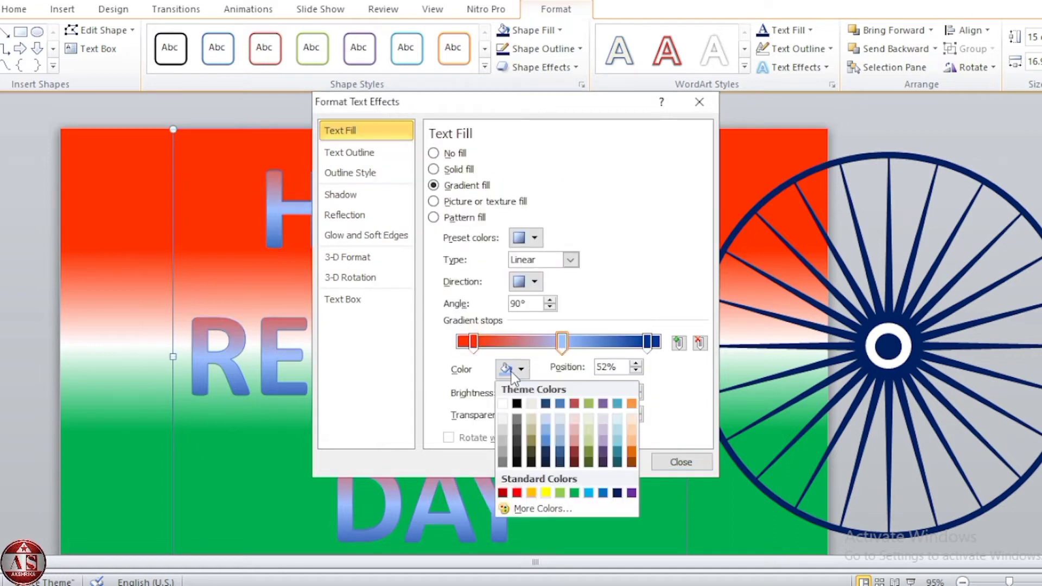
pyautogui.click(501, 405)
pyautogui.click(648, 341)
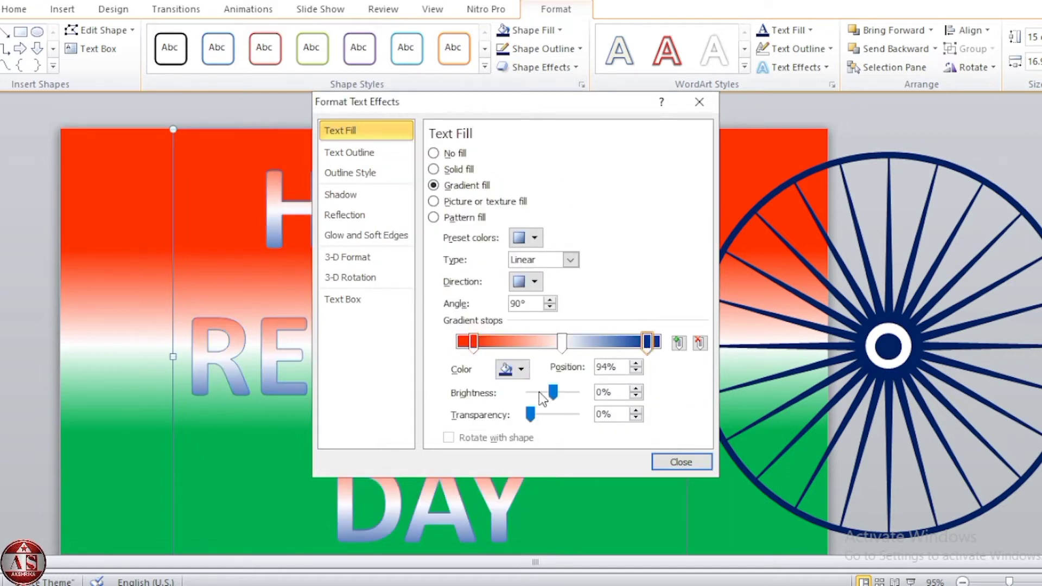
pyautogui.click(521, 370)
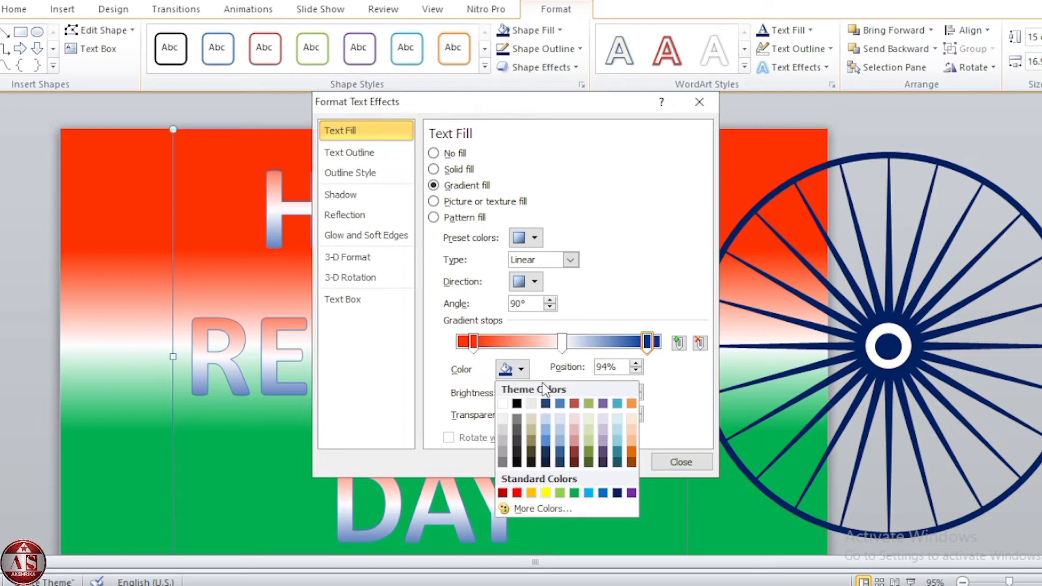
pyautogui.click(569, 496)
# Move the green stop to about 72% and the red stop inward, then close the dialog
pyautogui.moveTo(647, 342); pyautogui.dragTo(603, 342)
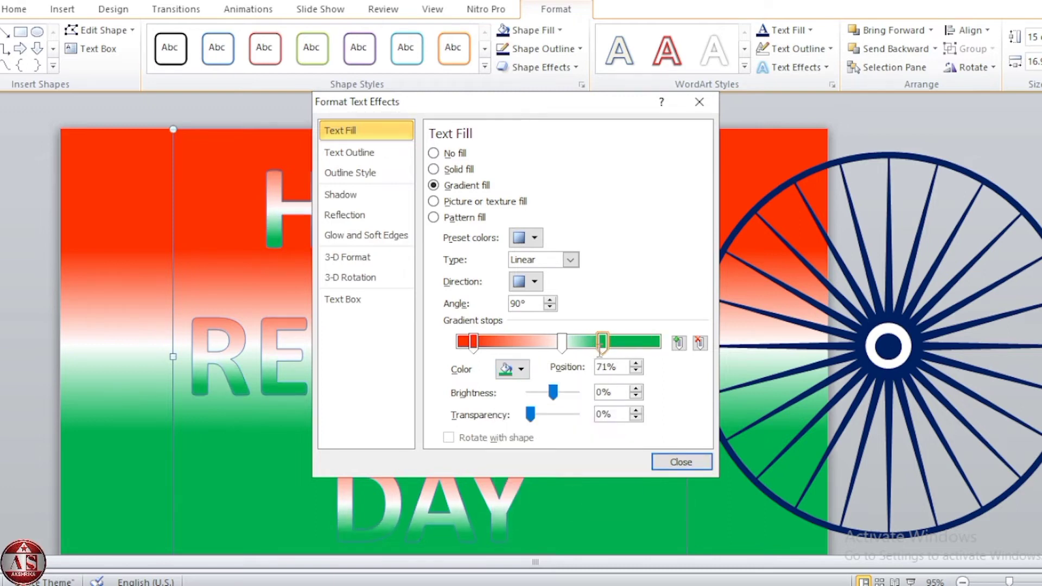
pyautogui.moveTo(474, 342); pyautogui.dragTo(528, 349)
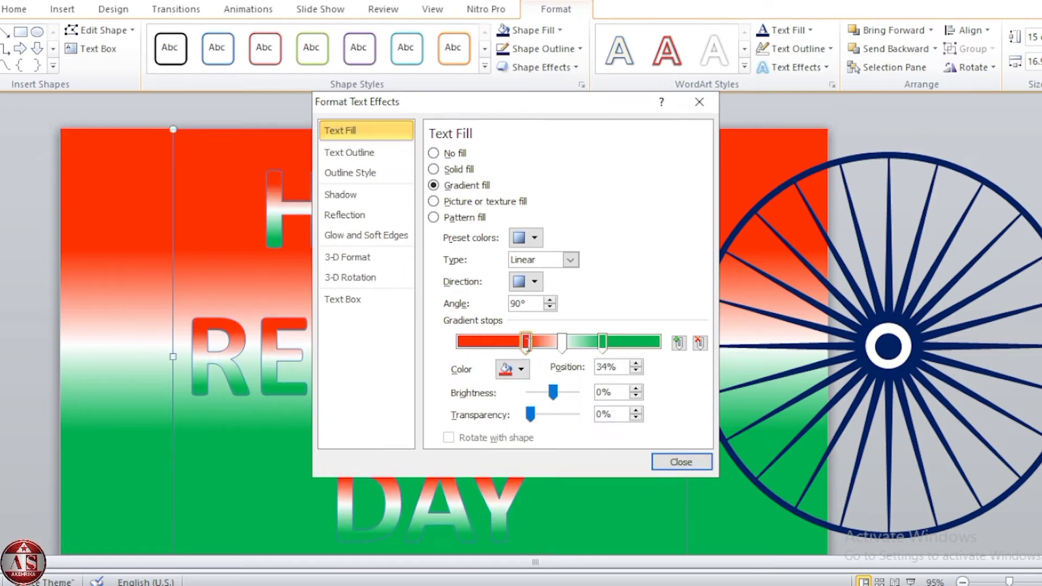
pyautogui.click(698, 465)
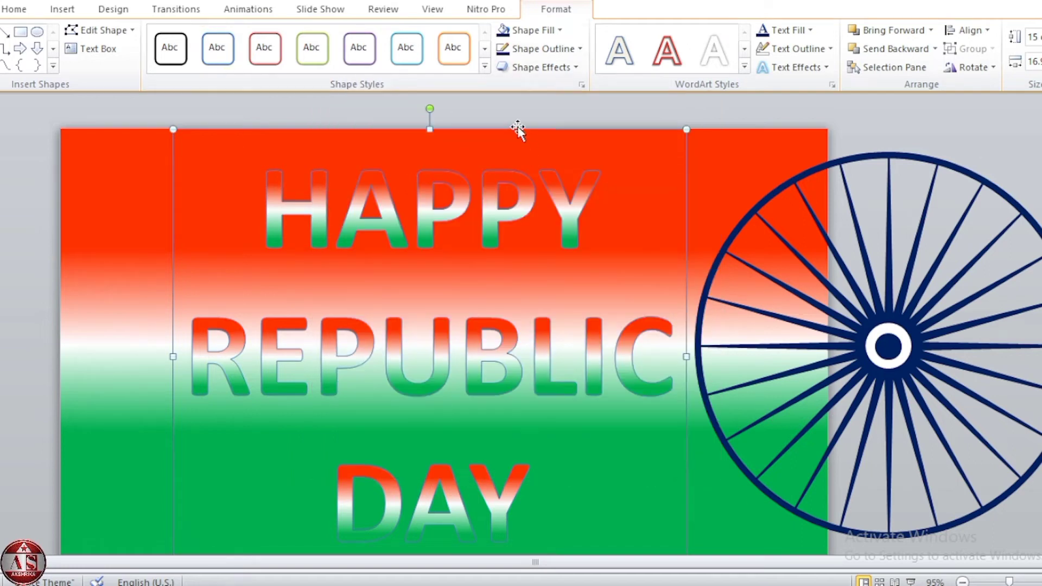
# Remove the outline from the HAPPY REPUBLIC DAY letters
pyautogui.click(814, 48)
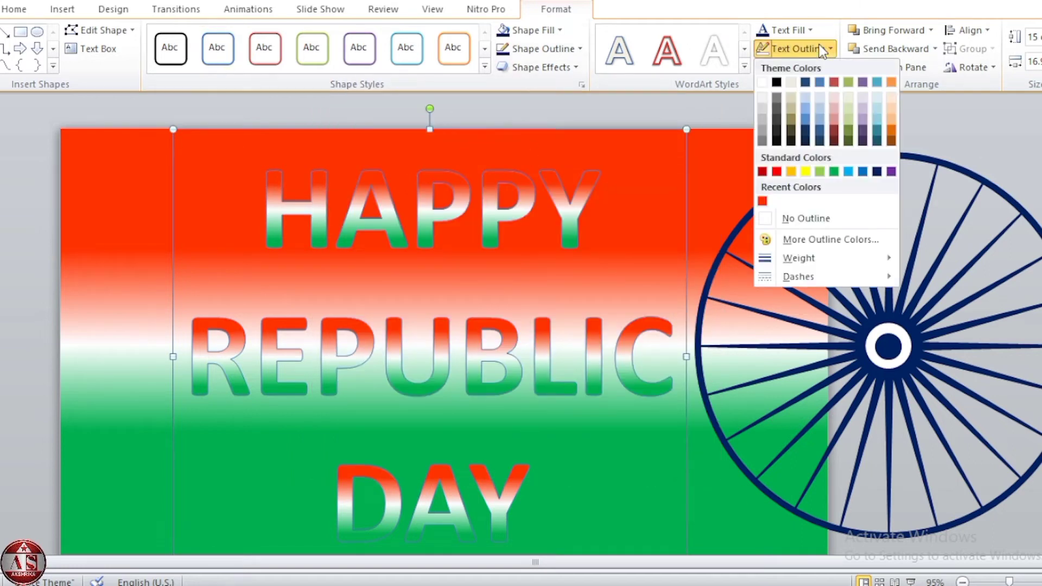
pyautogui.click(766, 217)
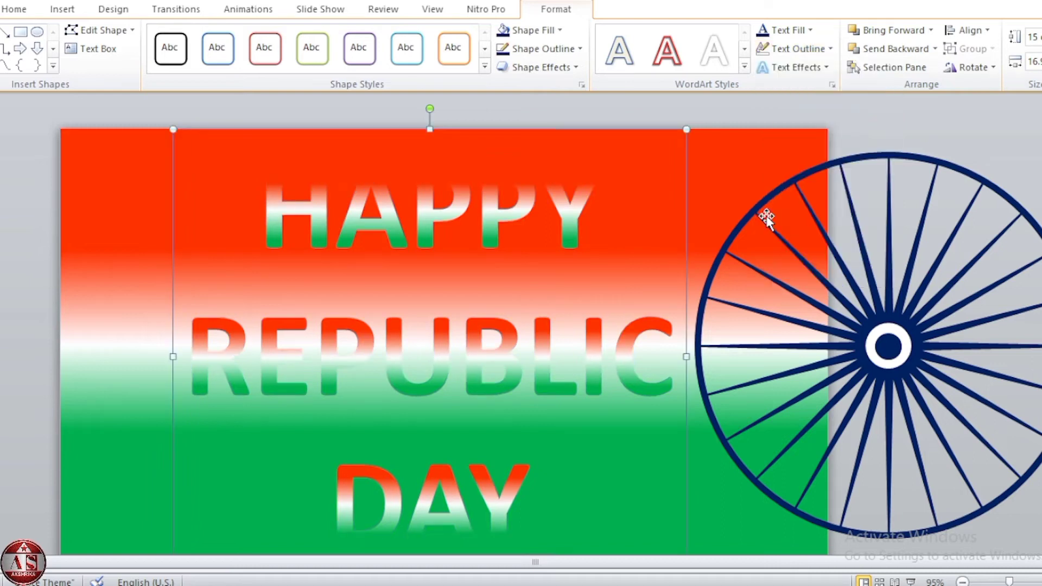
pyautogui.click(815, 49)
# Give the WordArt a Circle bevel and an Off Axis 1 Right 3-D rotation
pyautogui.click(815, 50)
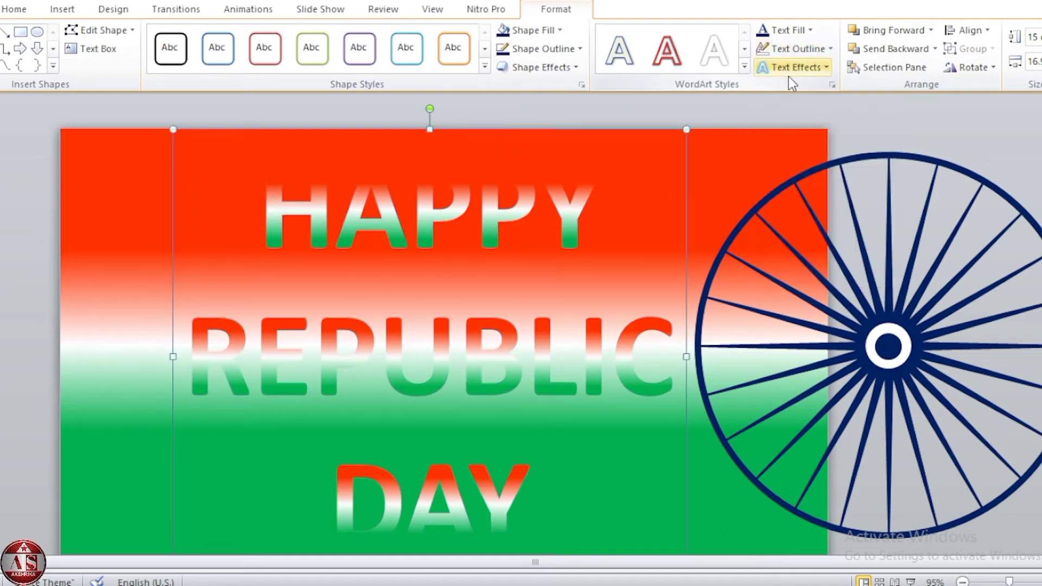
pyautogui.click(797, 66)
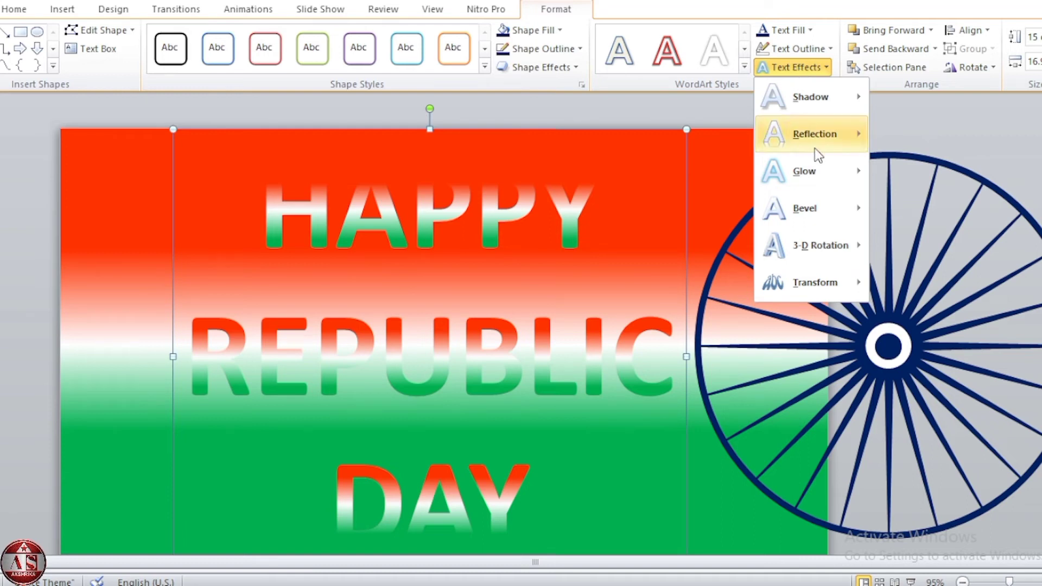
pyautogui.moveTo(806, 208)
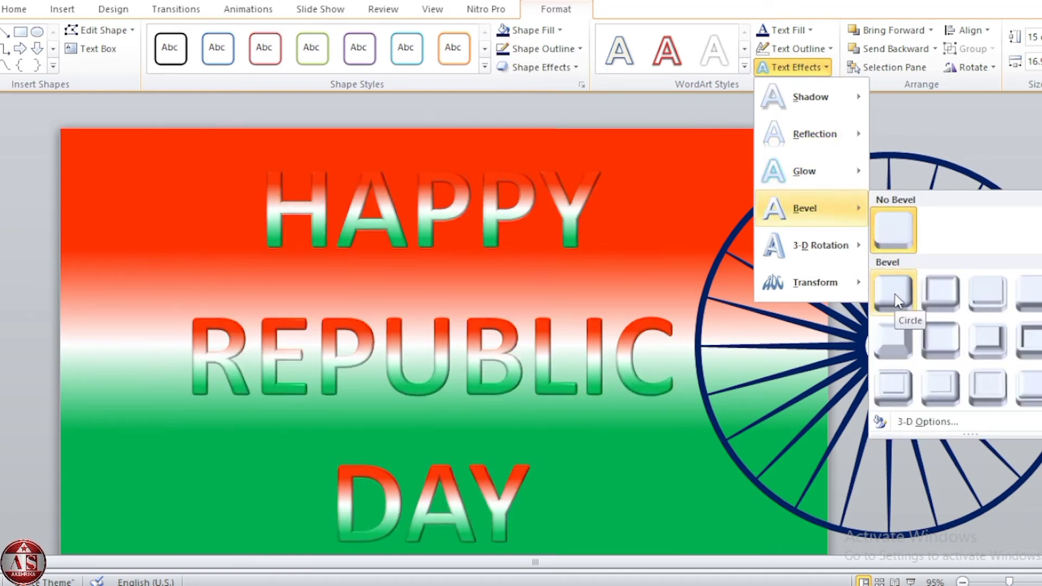
pyautogui.click(895, 300)
pyautogui.click(816, 67)
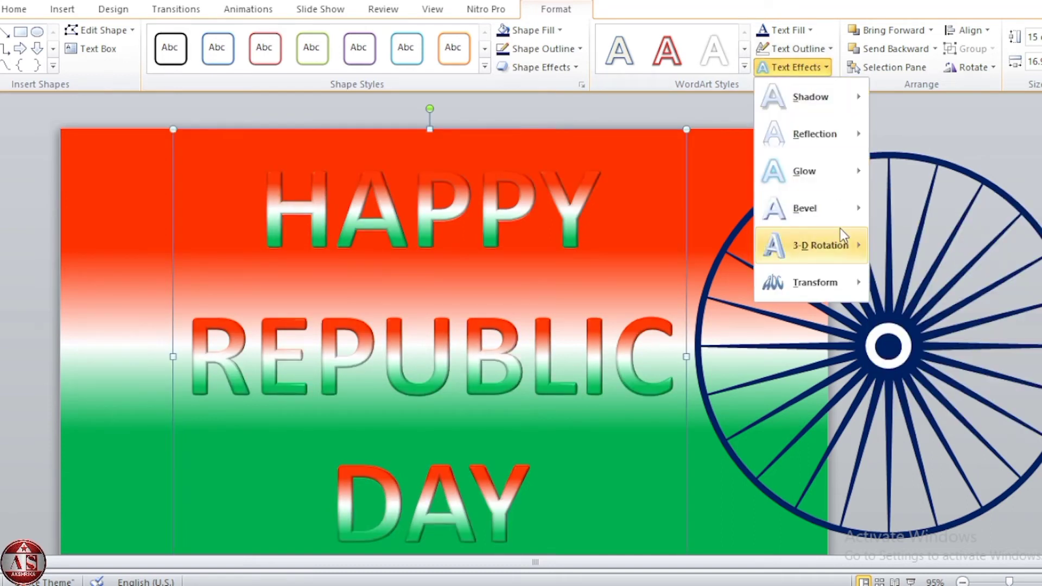
pyautogui.moveTo(820, 245)
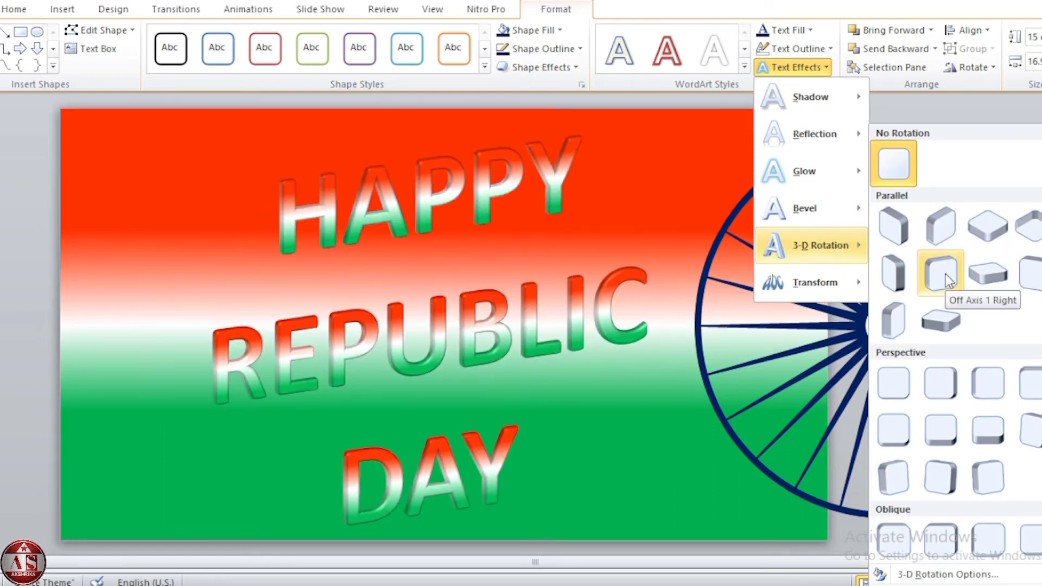
pyautogui.click(946, 275)
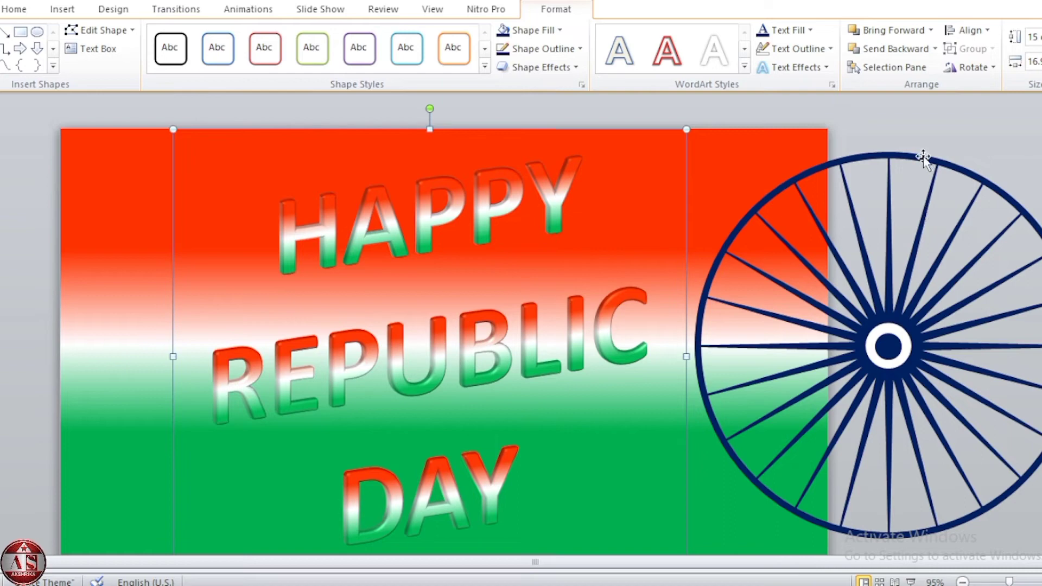
# Move the Chakra wheel to the slide centre behind the text and apply a Spin animation
pyautogui.moveTo(925, 162); pyautogui.dragTo(486, 163)
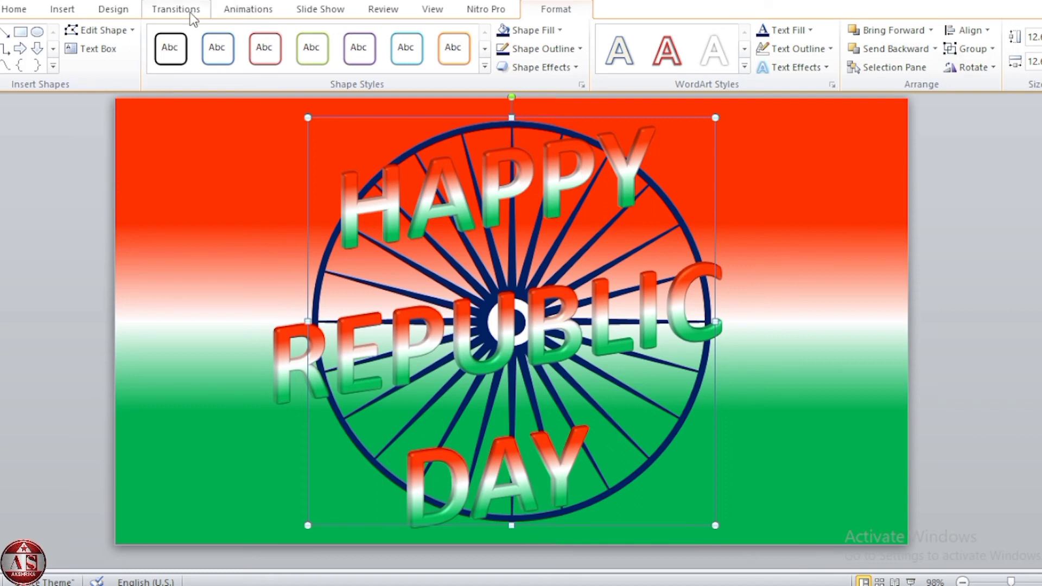
pyautogui.click(233, 11)
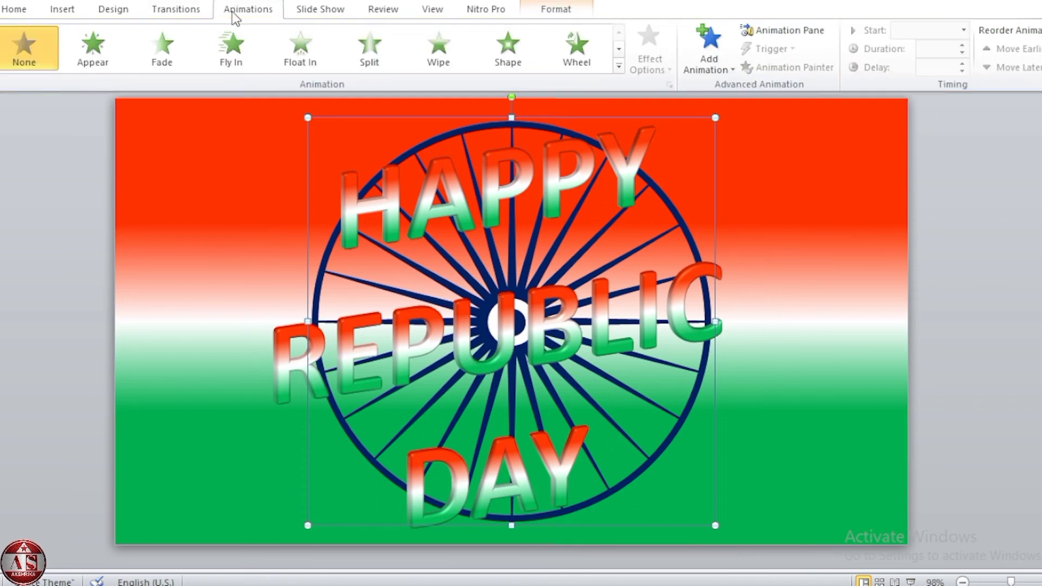
pyautogui.click(621, 63)
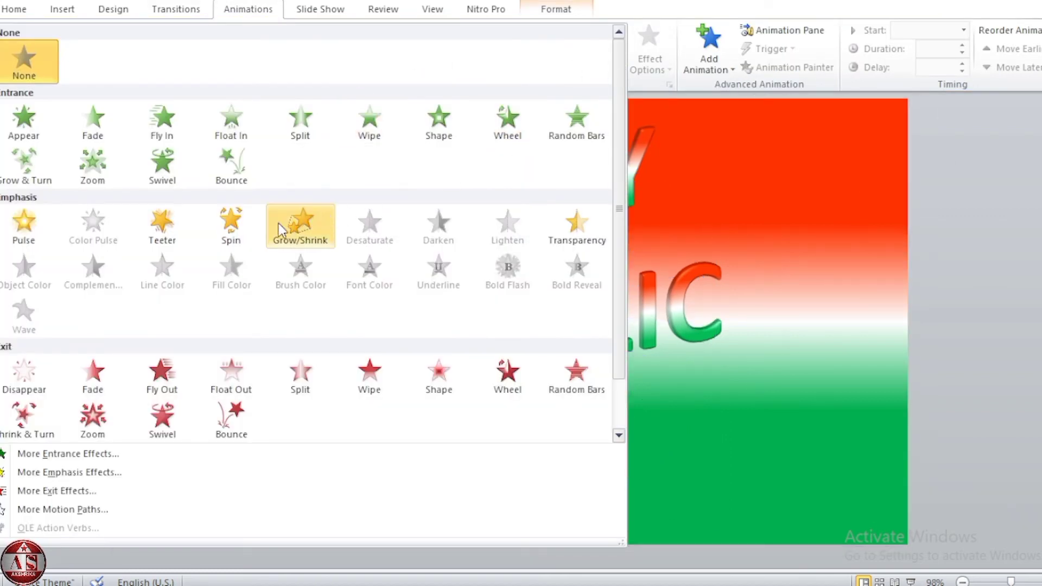
pyautogui.click(228, 231)
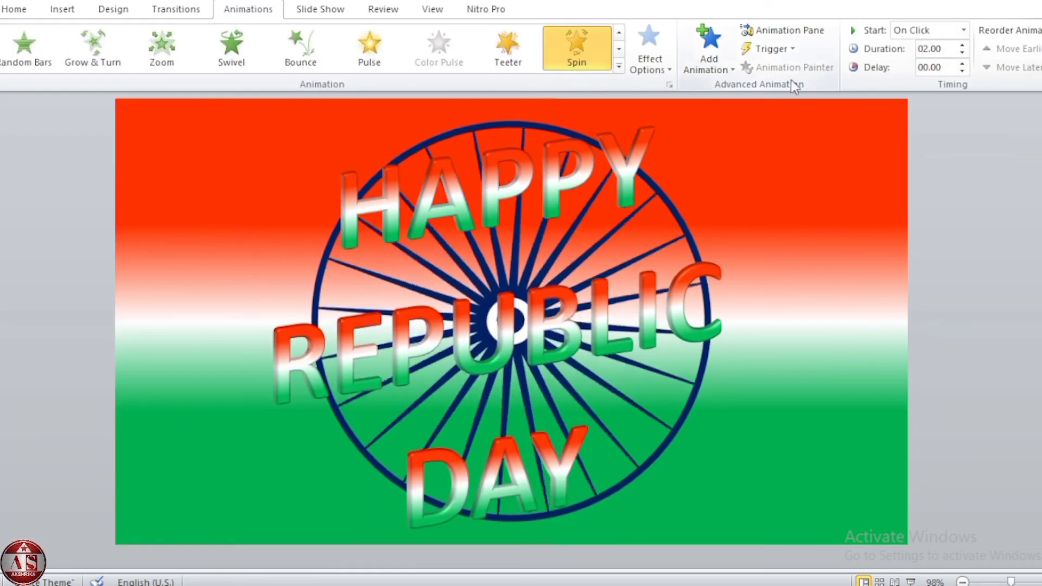
# Give the HAPPY REPUBLIC DAY text a Random Bars entrance and show the Animation Pane
pyautogui.click(662, 146)
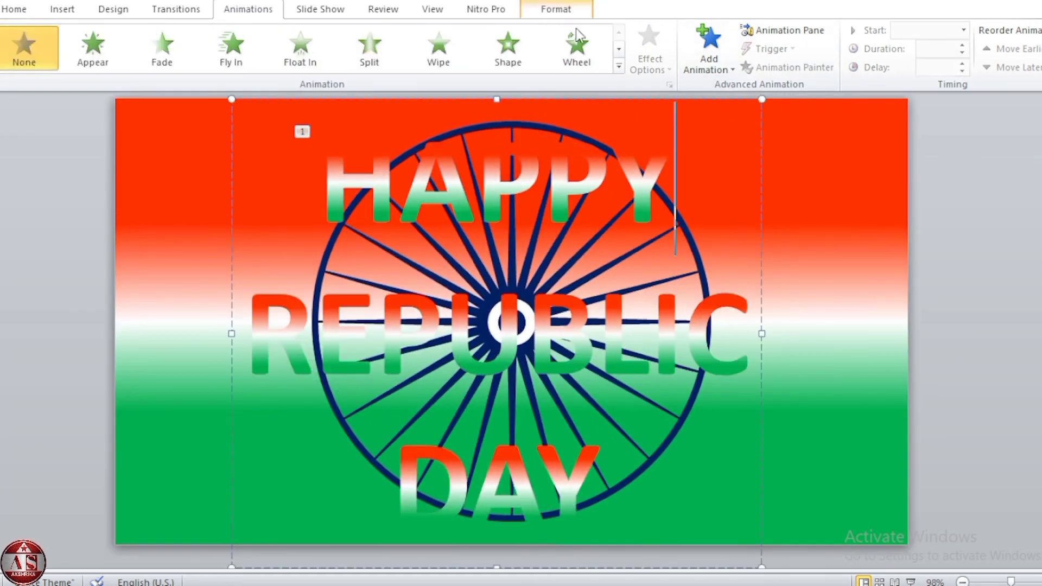
pyautogui.click(760, 128)
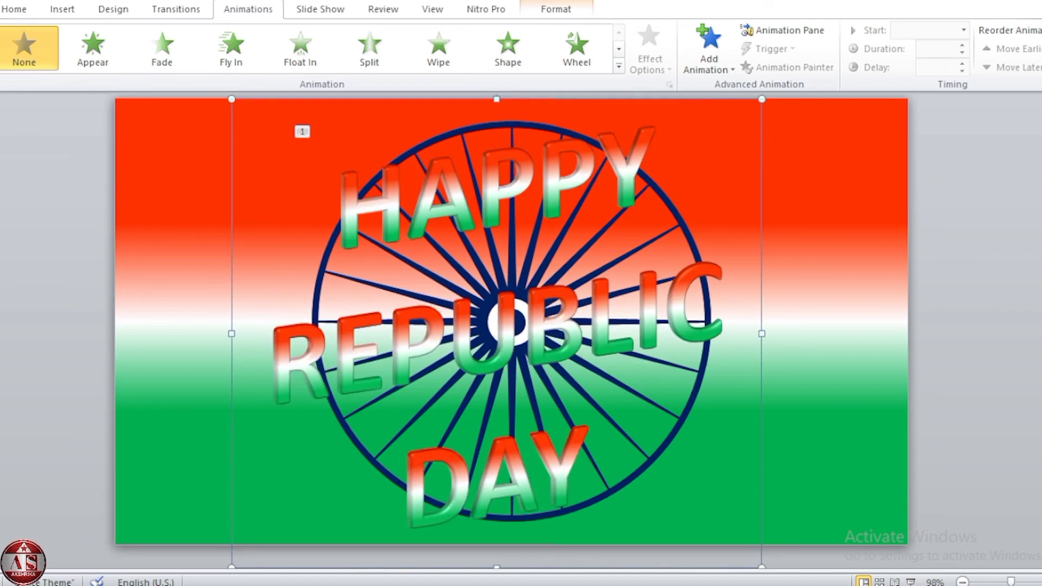
pyautogui.click(619, 66)
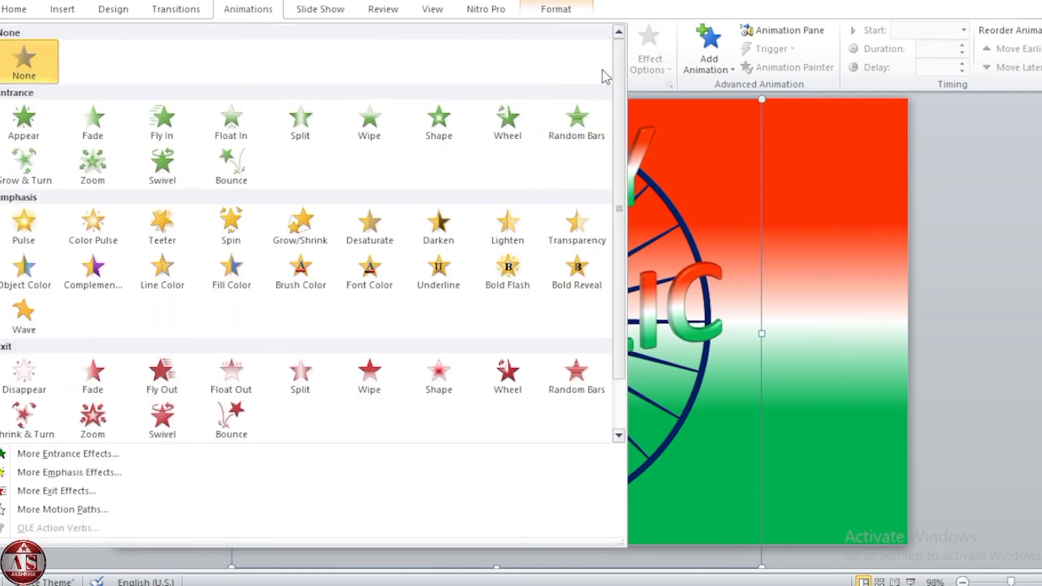
pyautogui.click(567, 139)
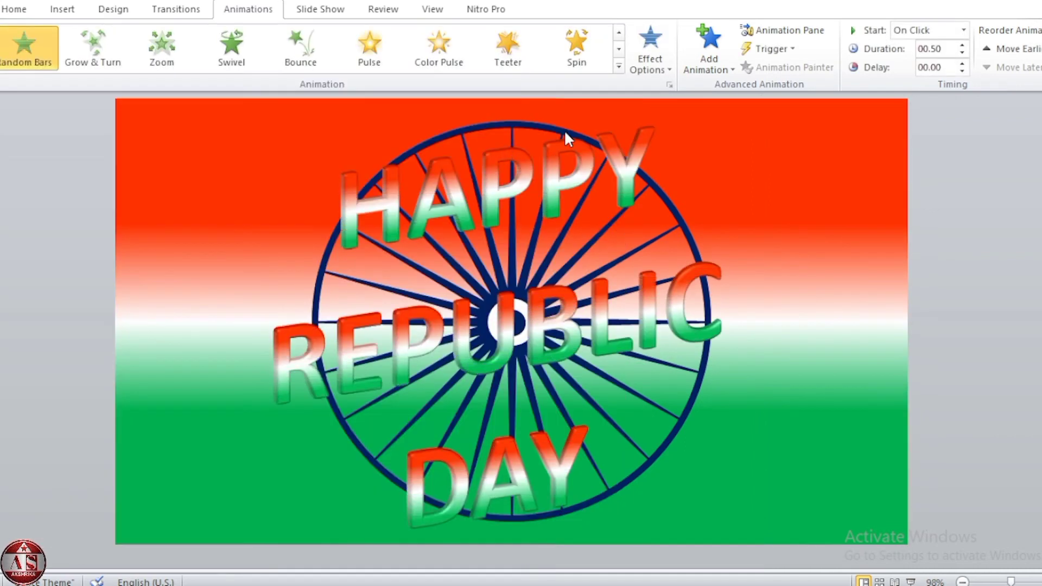
pyautogui.click(802, 33)
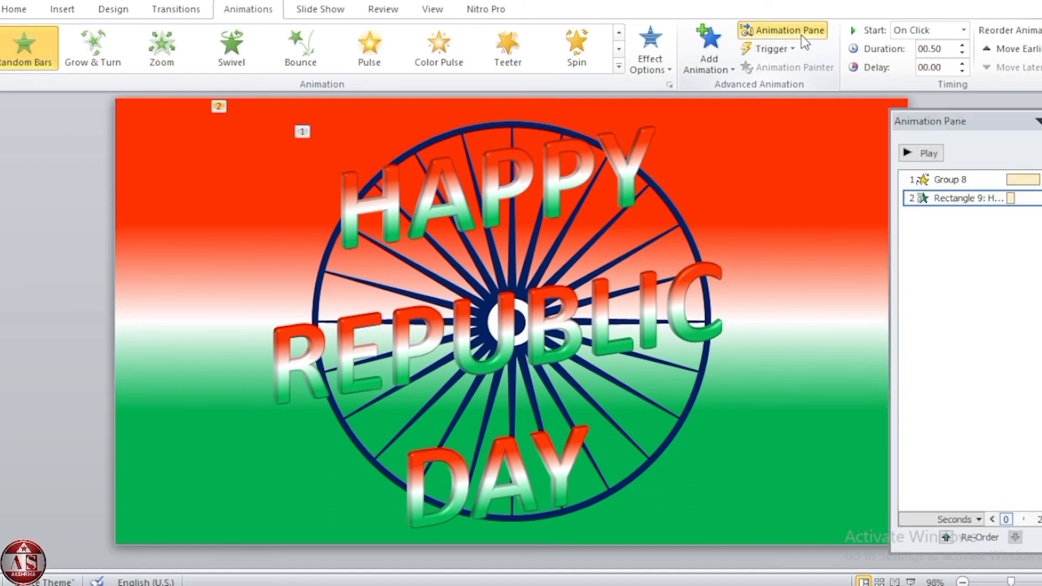
# Set the wheel's Spin to start With Previous, last 5 seconds, and repeat Until End of Slide
pyautogui.click(956, 179)
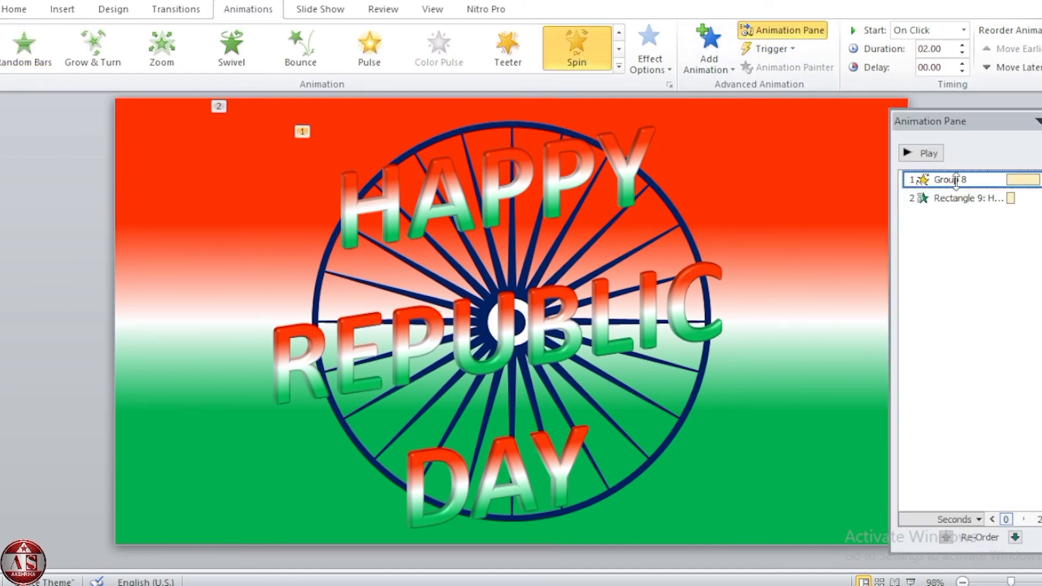
pyautogui.rightClick(956, 179)
pyautogui.click(947, 280)
pyautogui.click(538, 185)
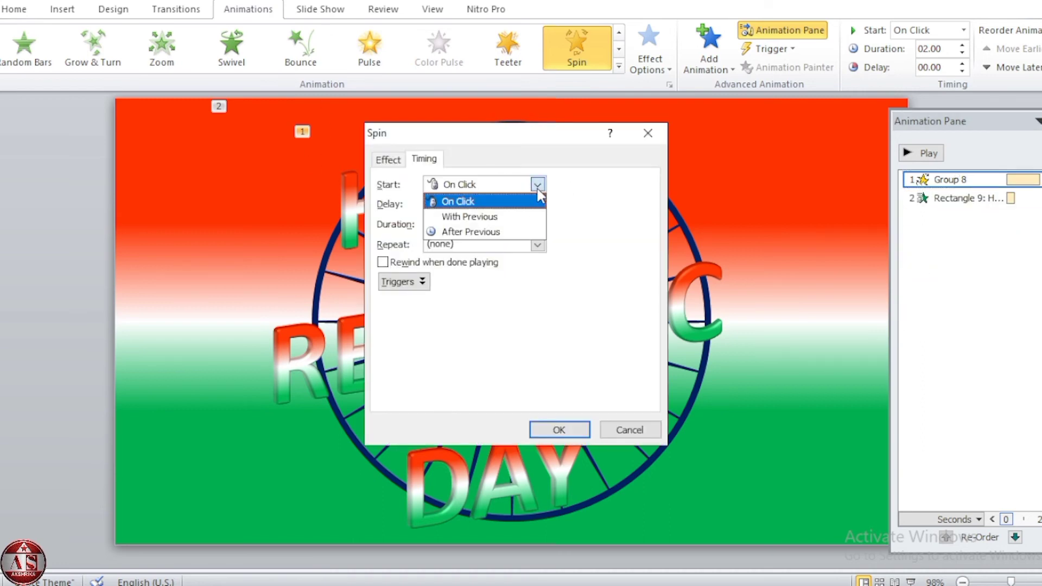
pyautogui.click(508, 216)
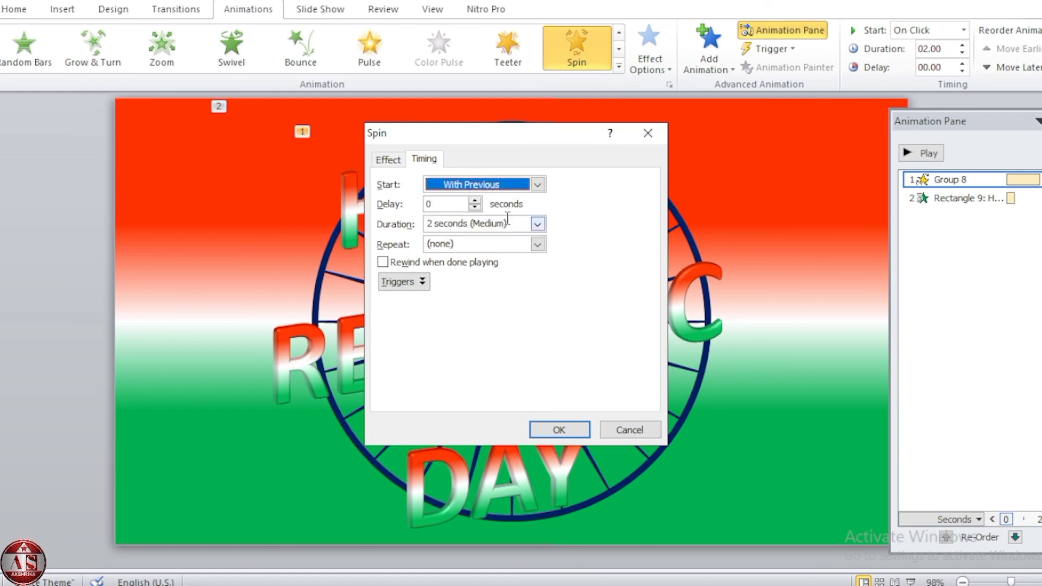
pyautogui.click(538, 224)
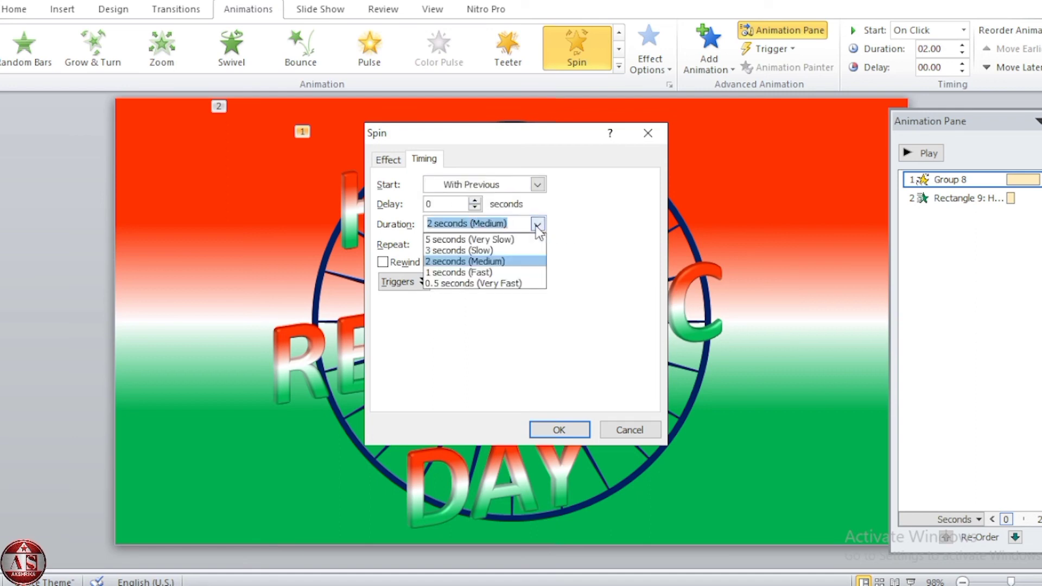
pyautogui.click(537, 240)
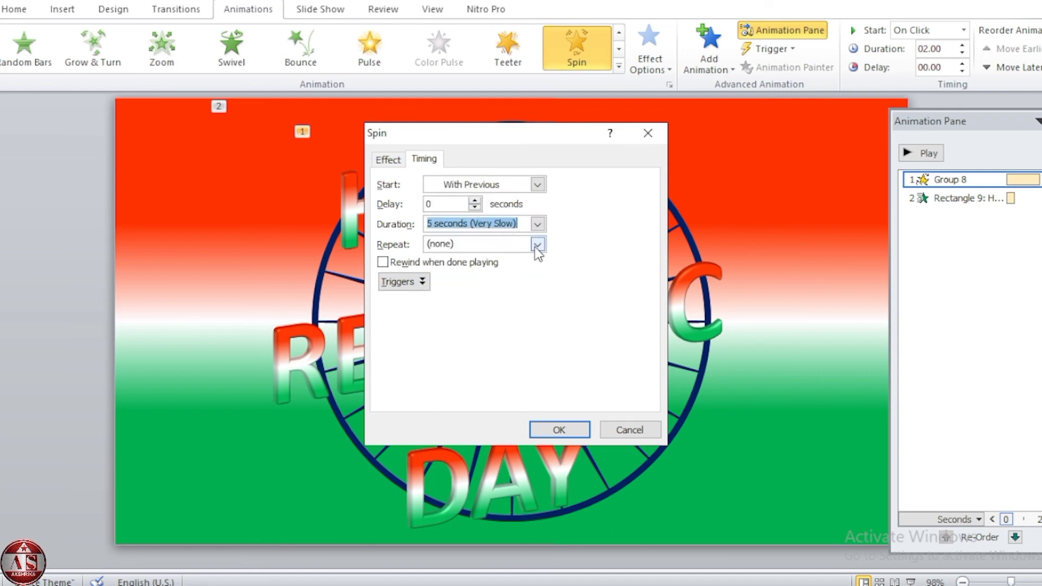
pyautogui.click(536, 245)
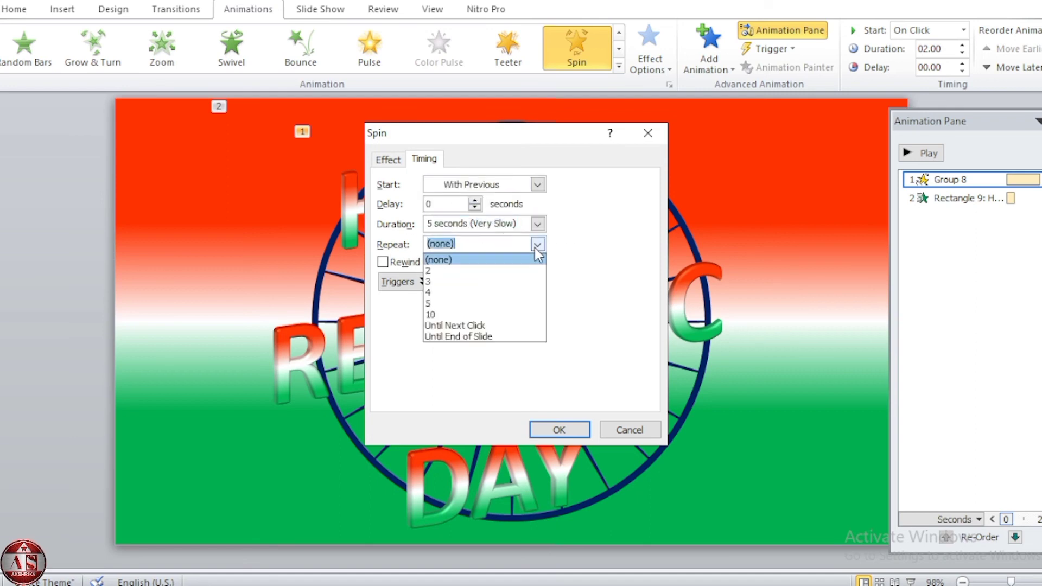
pyautogui.click(481, 337)
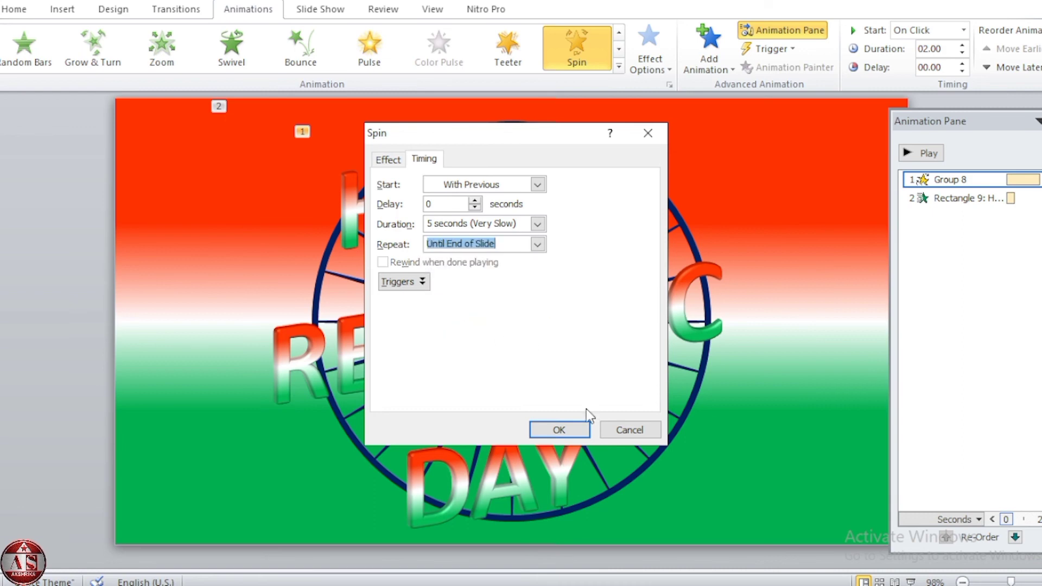
pyautogui.click(558, 431)
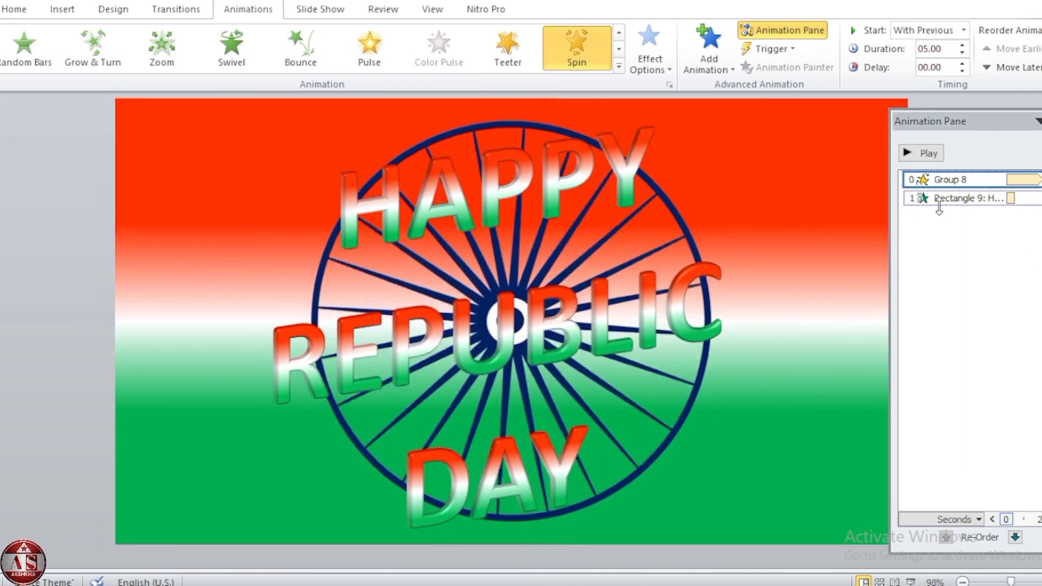
# Make the text's Random Bars entrance start With Previous alongside the spin
pyautogui.click(968, 241)
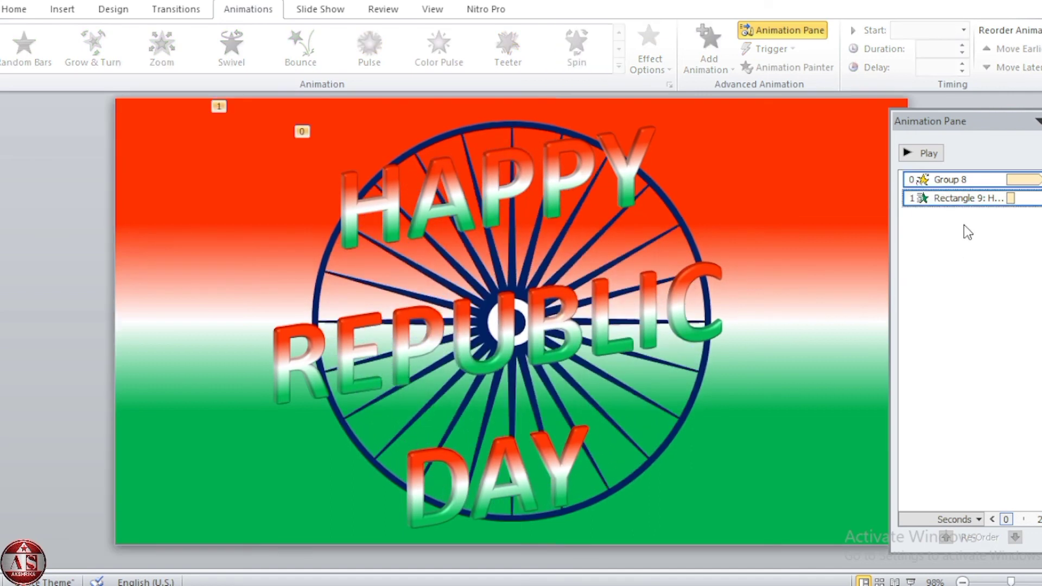
pyautogui.click(934, 179)
pyautogui.rightClick(934, 179)
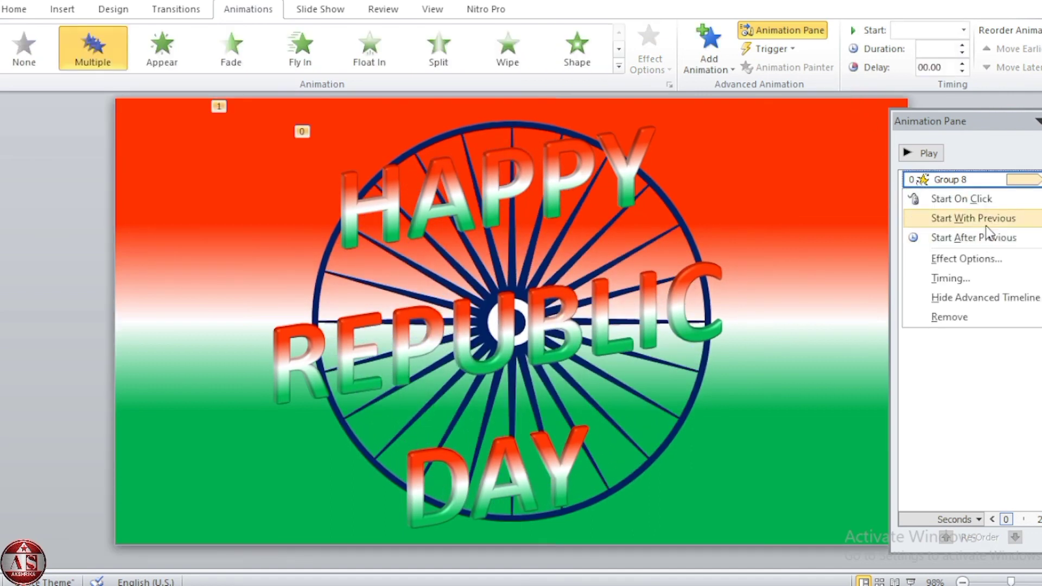
pyautogui.click(984, 220)
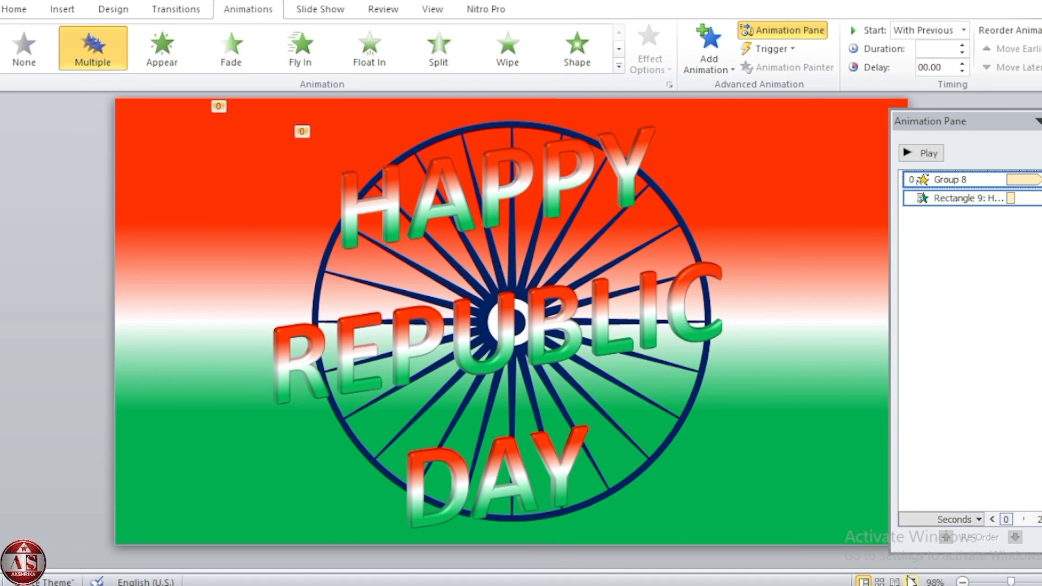
# Play the slide show to watch the Chakra spin behind the 3-D text
pyautogui.click(910, 582)
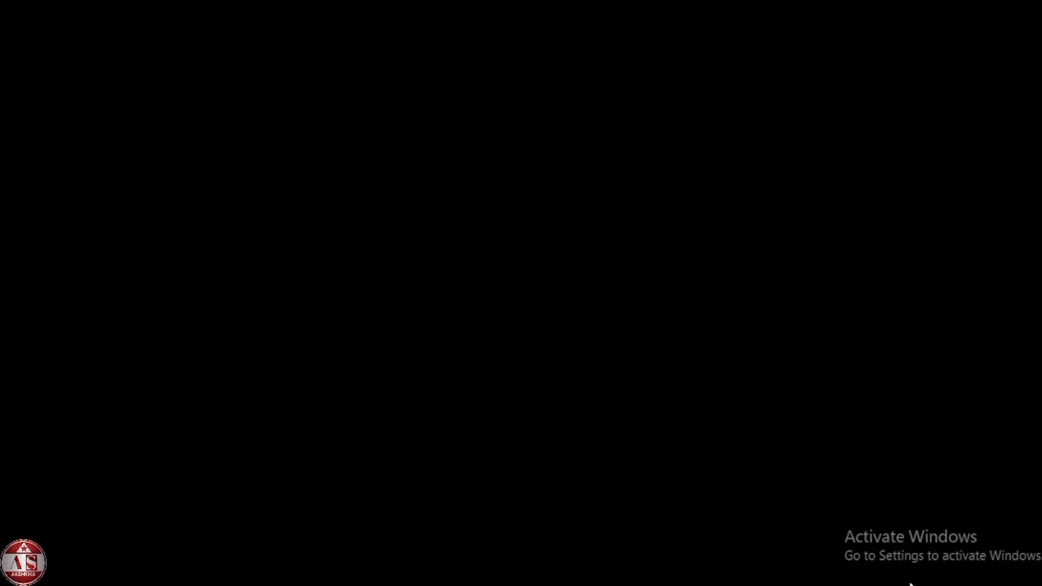